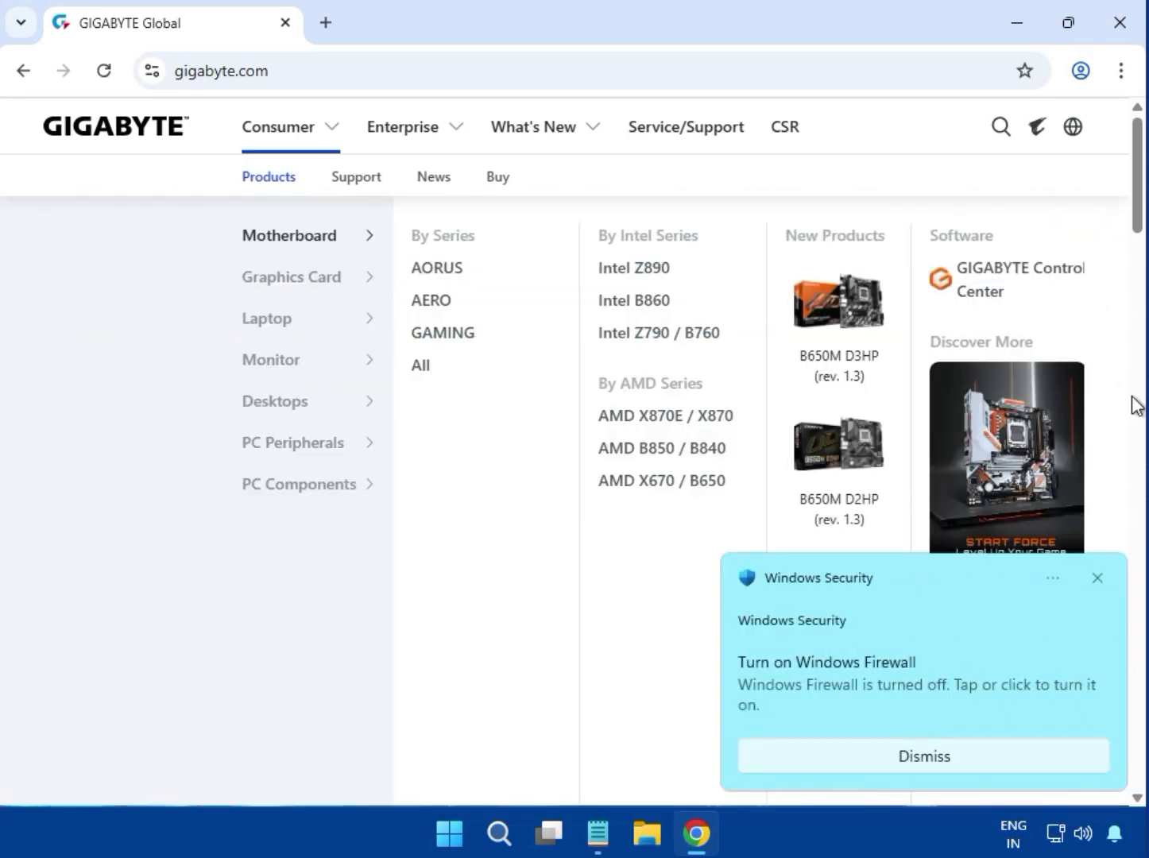
Dismiss the Windows Security notification and search the GIGABYTE site for "B860M D3HP".
{"action": "left_click", "coordinate": [1097, 578]}
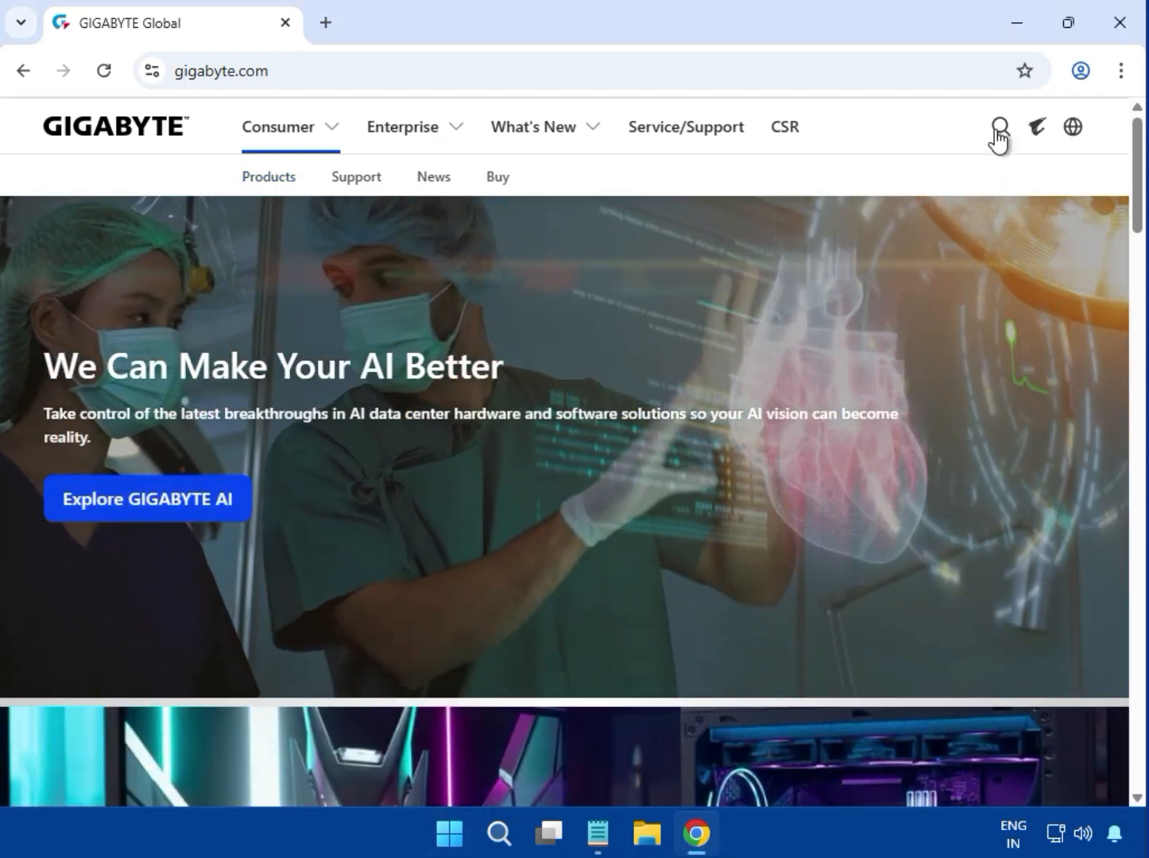
{"action": "left_click", "coordinate": [1000, 128]}
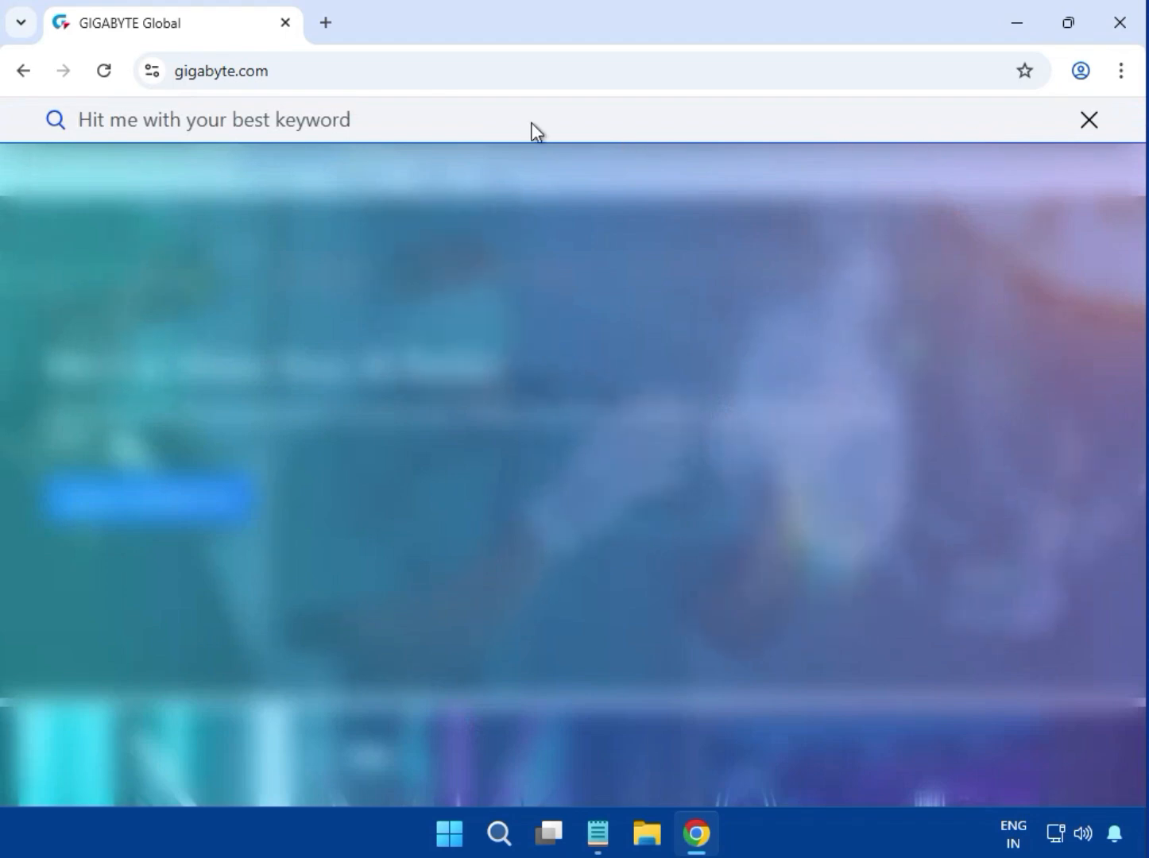
{"action": "type", "text": "B860M D3HP"}
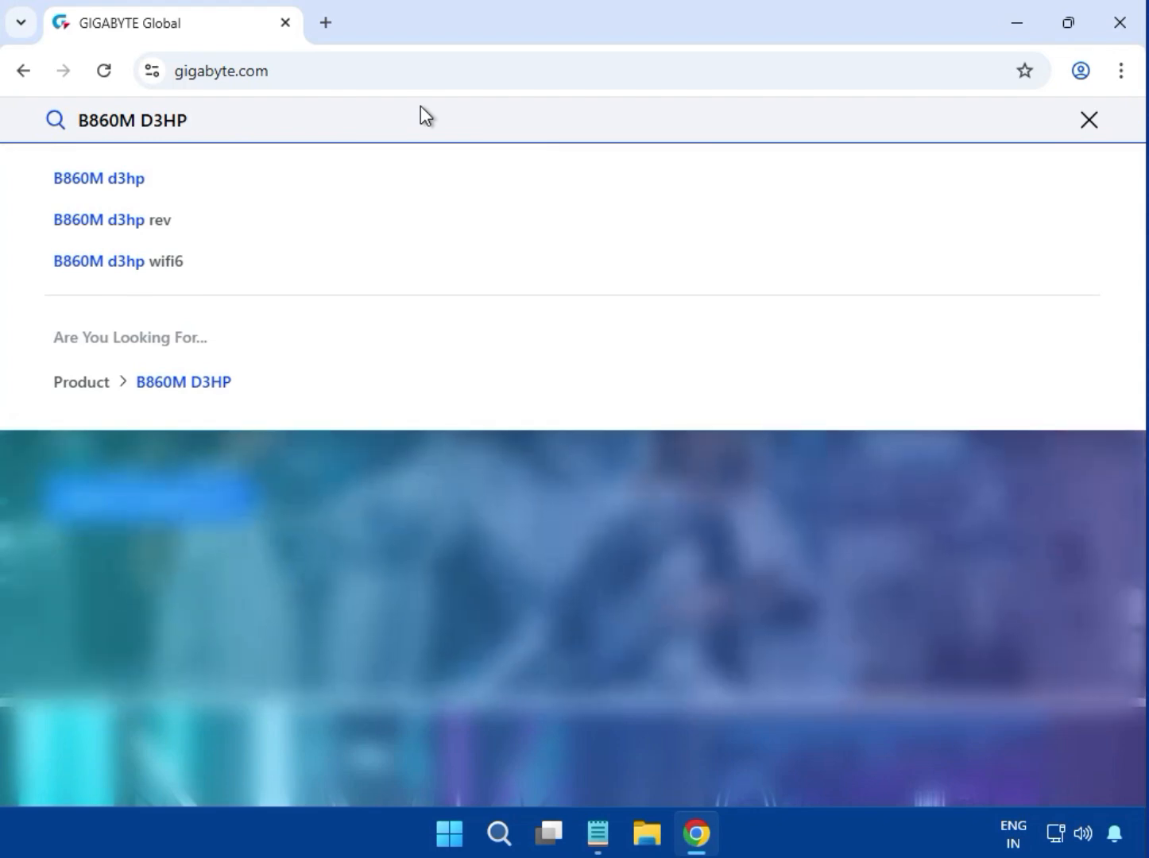
{"action": "key", "text": "Return"}
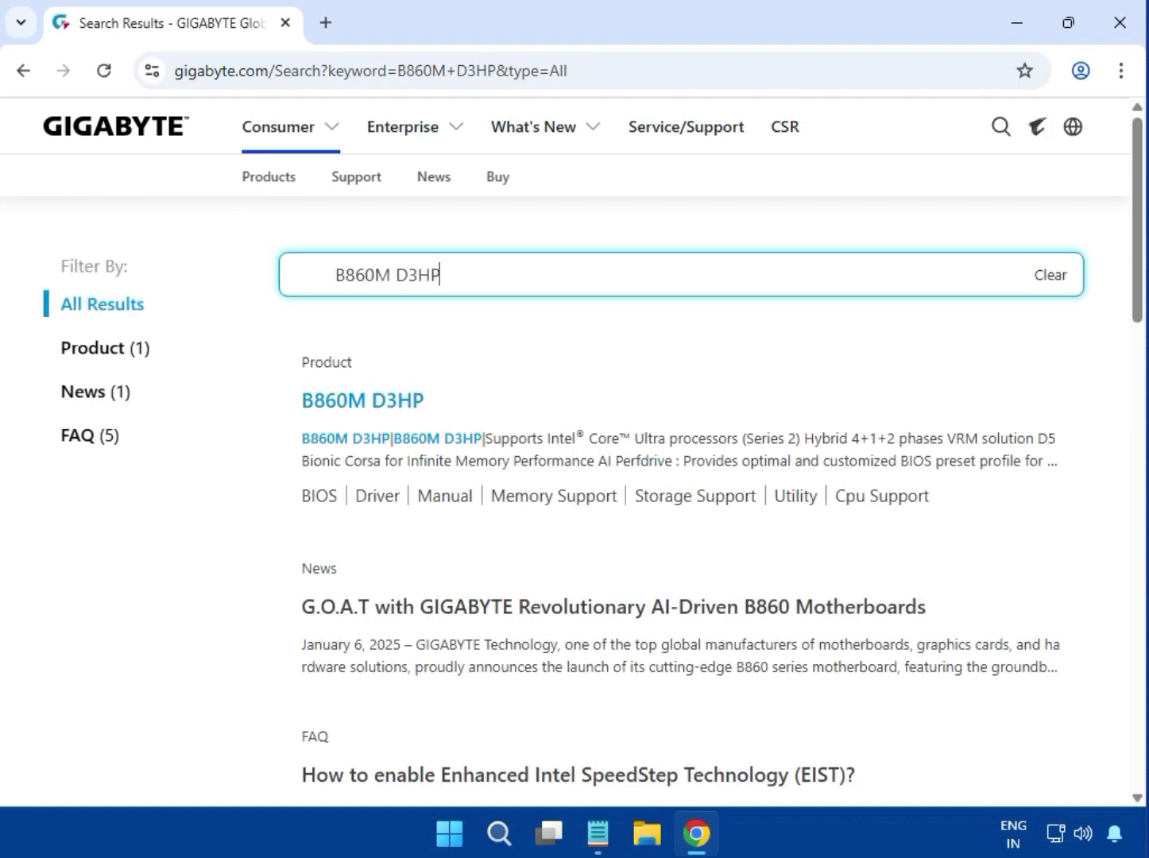
Filter the search results to products and open the B860M D3HP motherboard's Support page.
{"action": "left_click", "coordinate": [139, 351]}
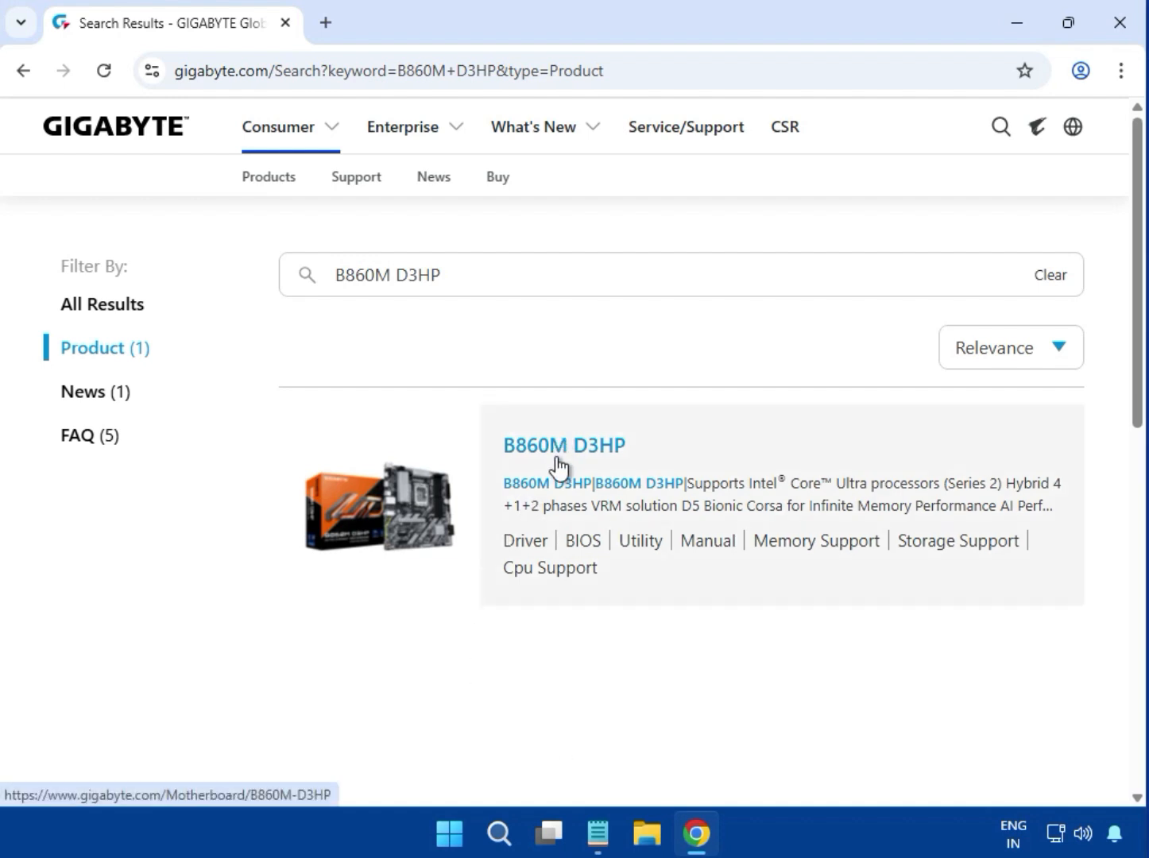
{"action": "left_click", "coordinate": [560, 461]}
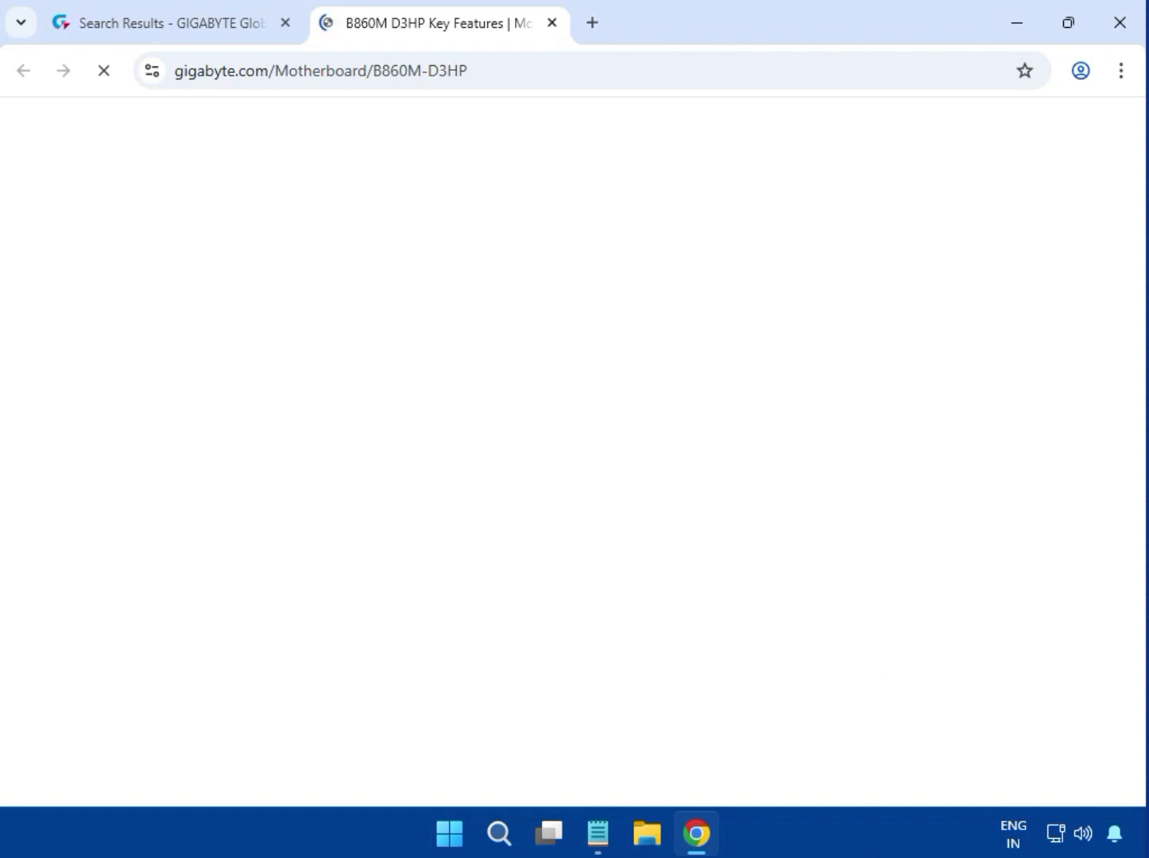
{"action": "scroll", "coordinate": [655, 549], "scroll_direction": "down", "scroll_amount": 5}
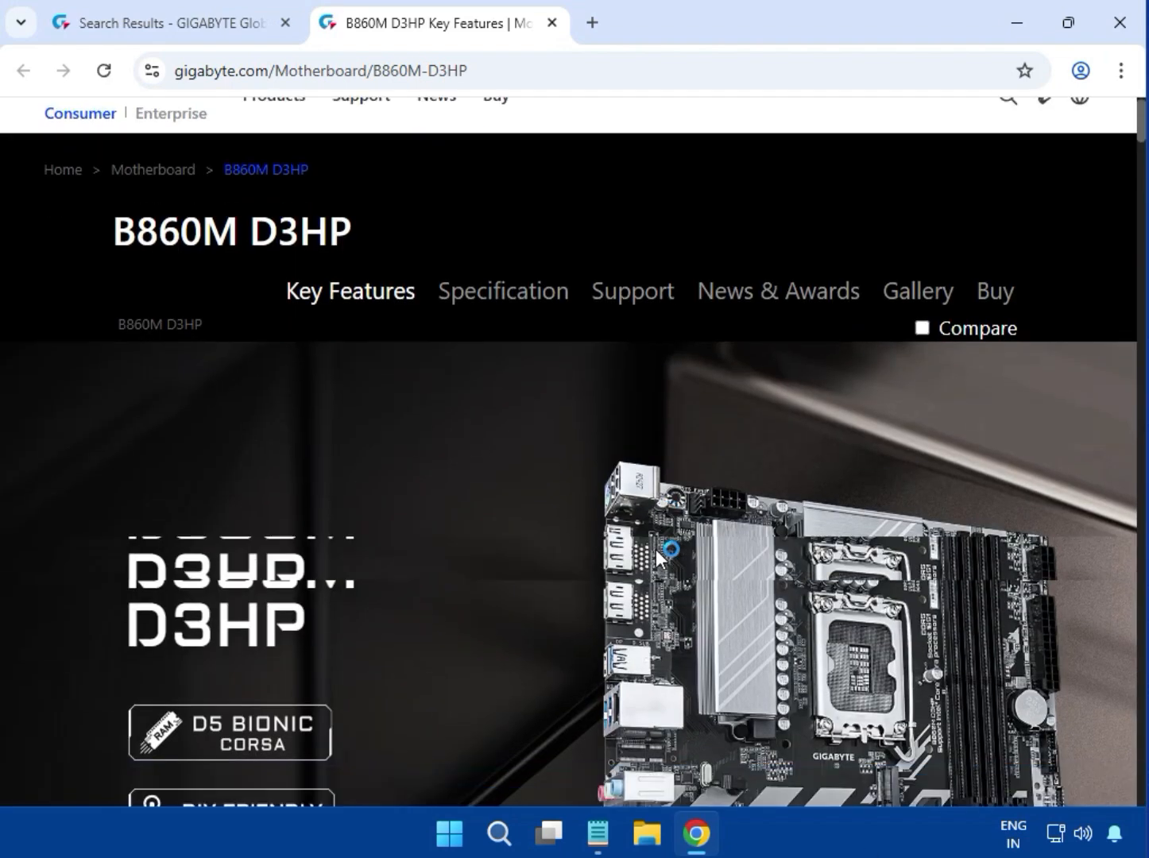
{"action": "scroll", "coordinate": [658, 552], "scroll_direction": "up", "scroll_amount": 5}
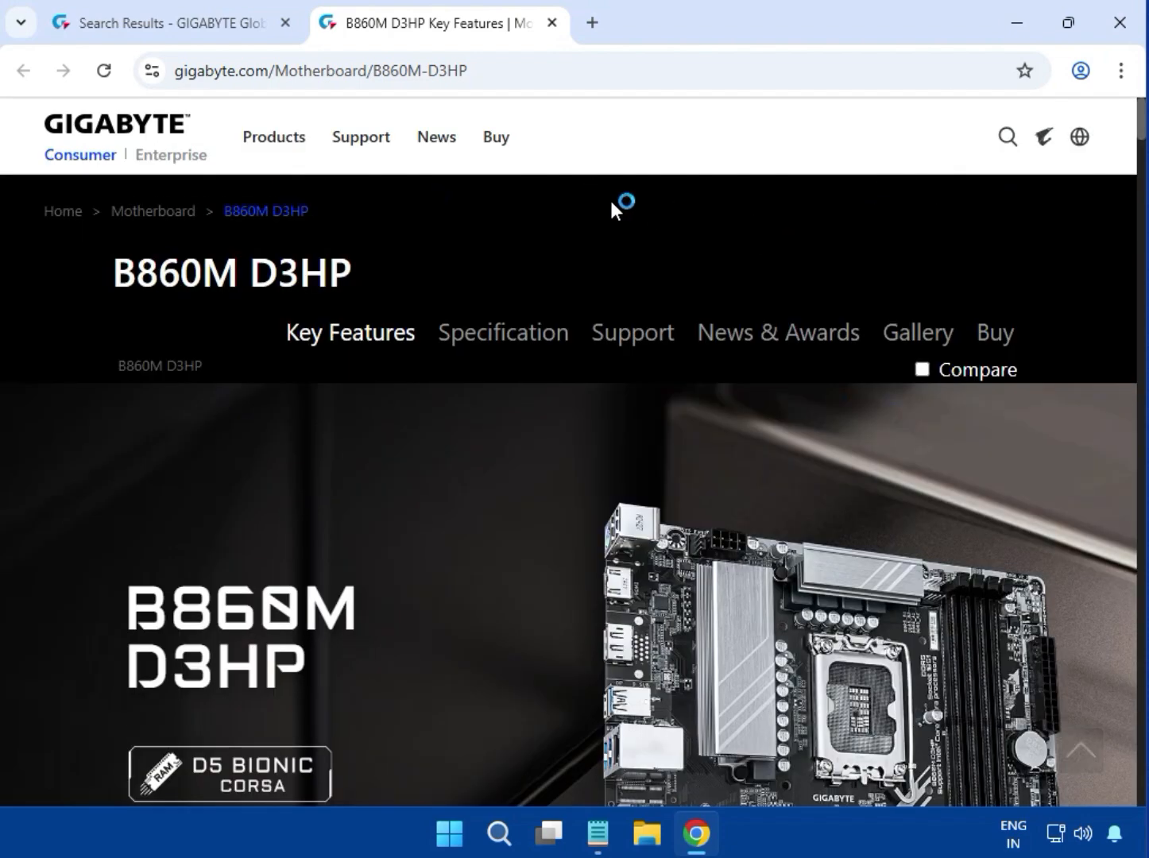
{"action": "left_click", "coordinate": [634, 337]}
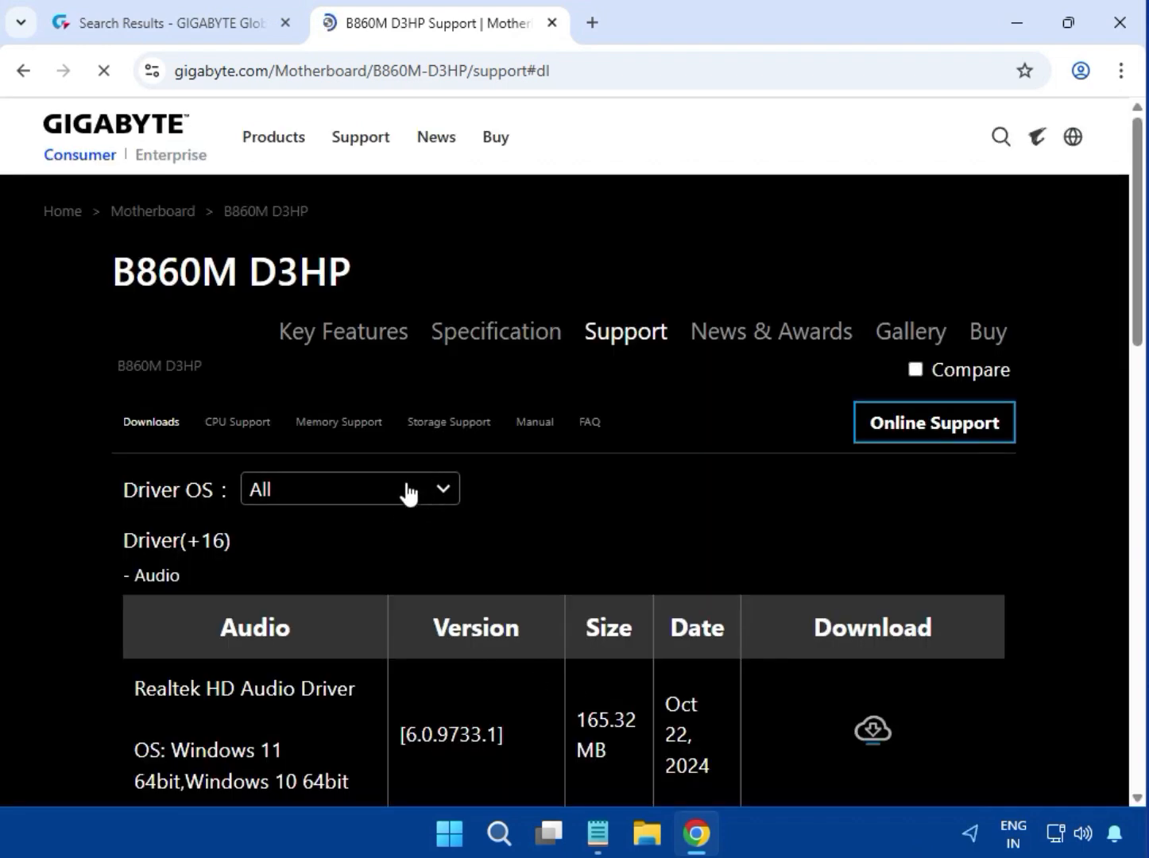
Set the driver OS to Windows 11 64bit and download the Realtek HD Audio Driver.
{"action": "left_click", "coordinate": [405, 495]}
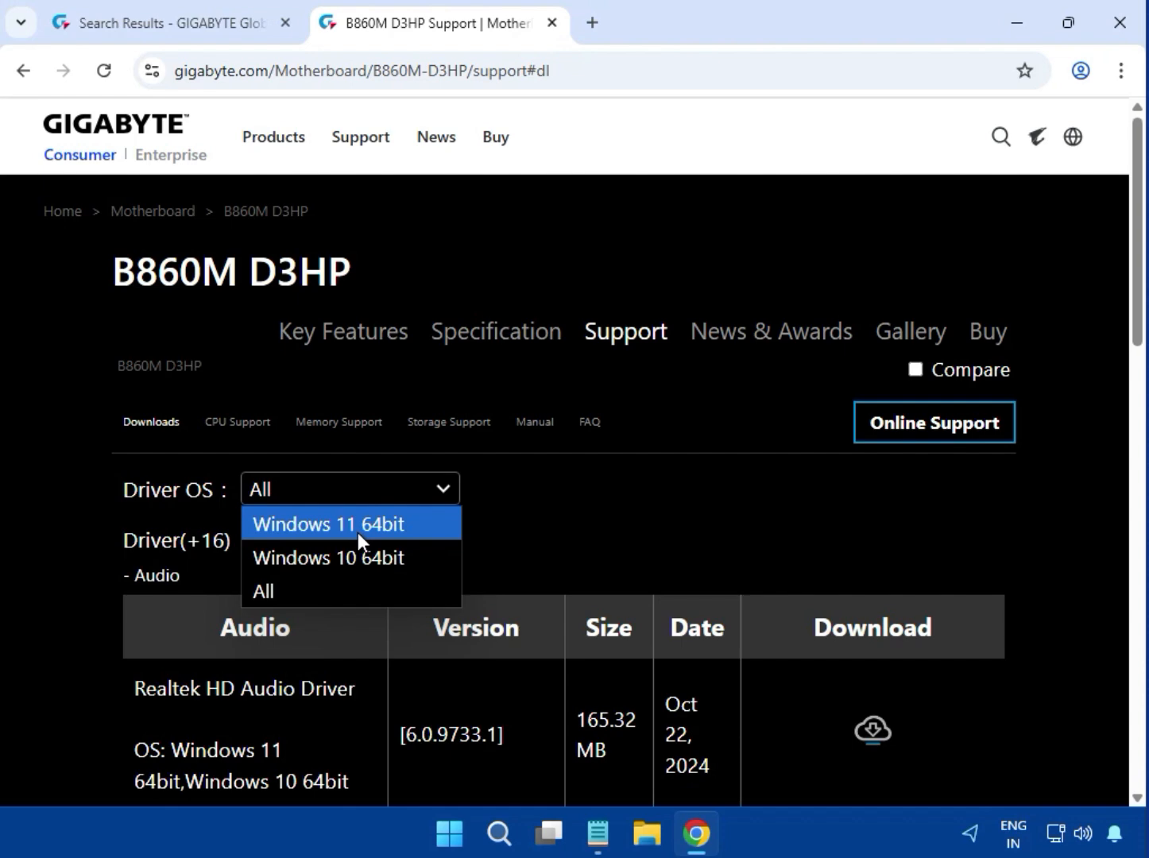
{"action": "left_click", "coordinate": [357, 532]}
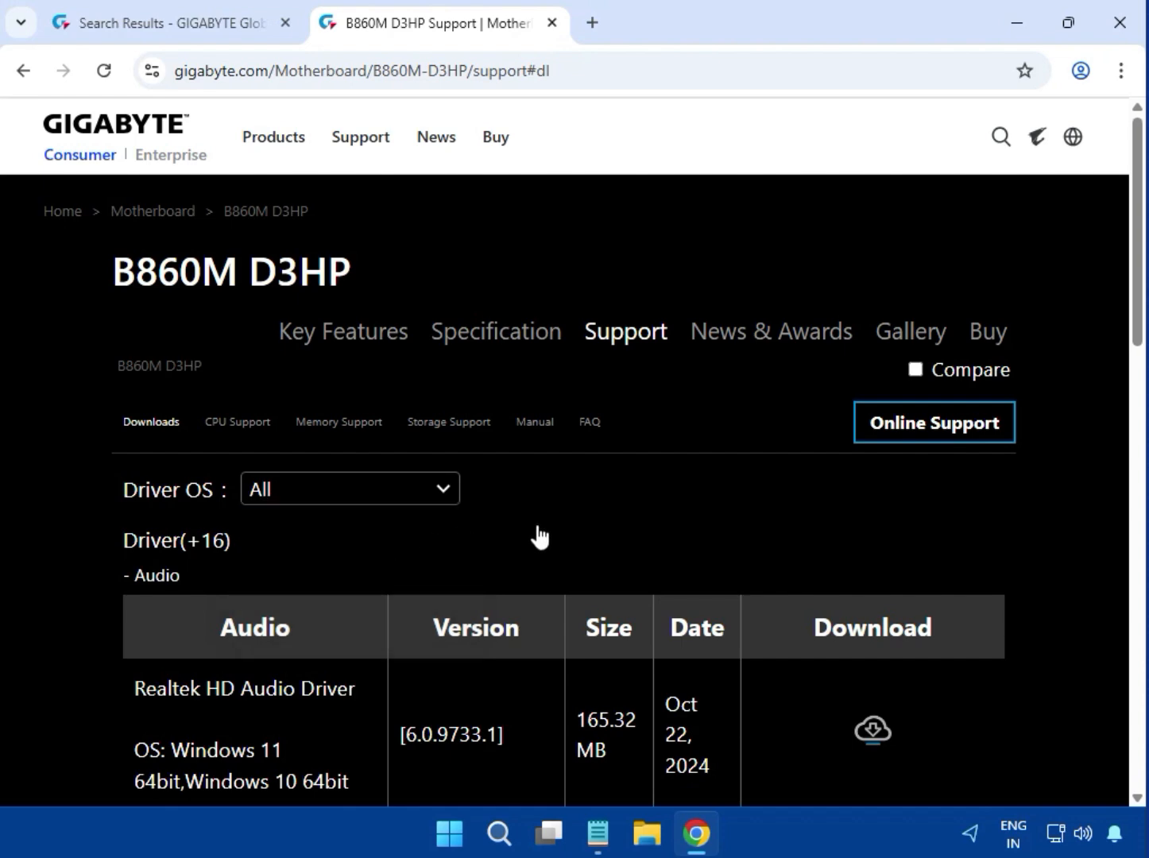
{"action": "scroll", "coordinate": [700, 525], "scroll_direction": "down", "scroll_amount": 2}
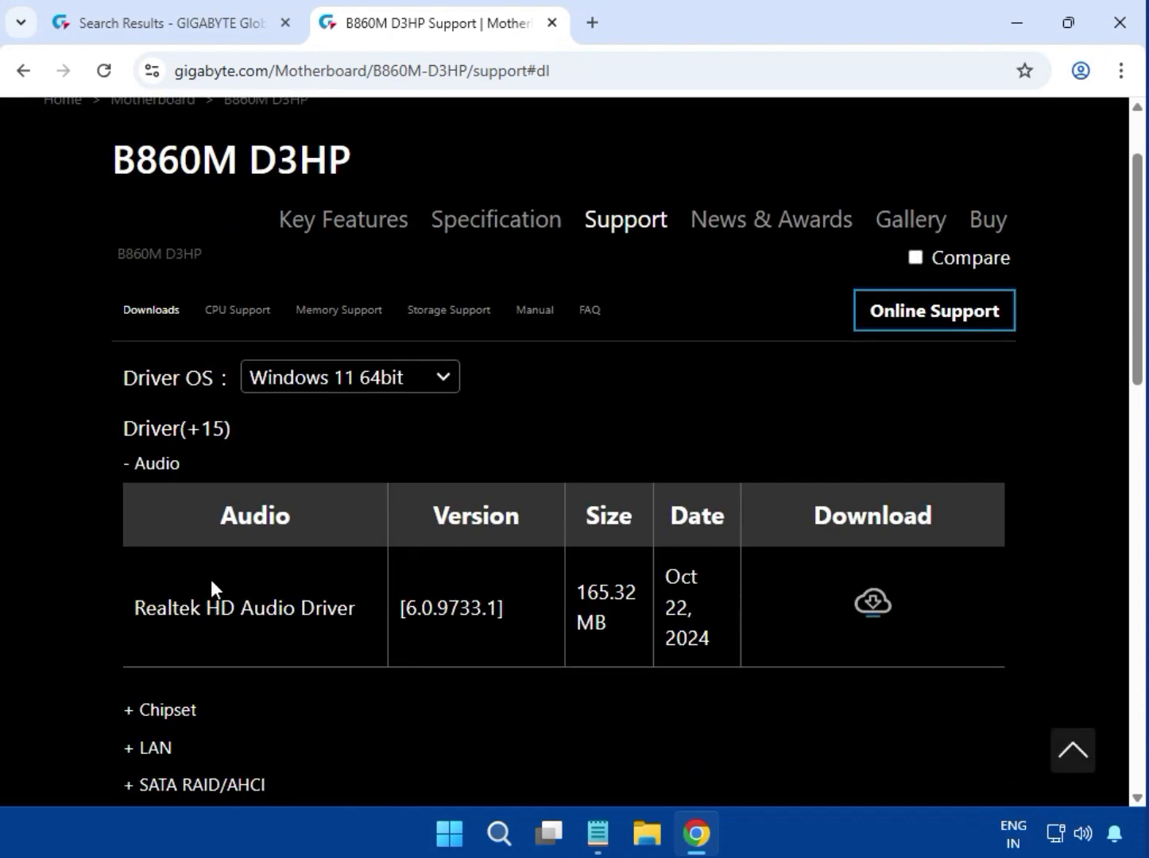
{"action": "double_click", "coordinate": [164, 460]}
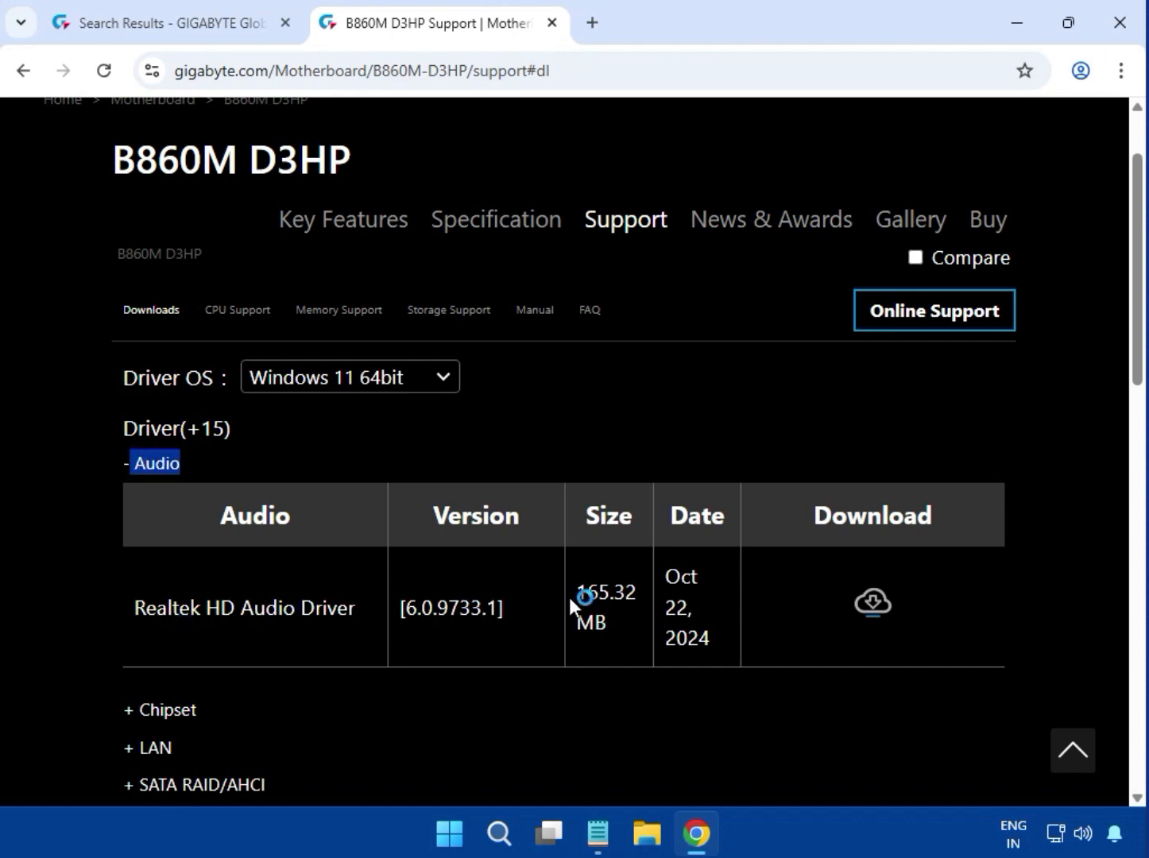
{"action": "left_click_drag", "start_coordinate": [569, 598], "coordinate": [628, 593]}
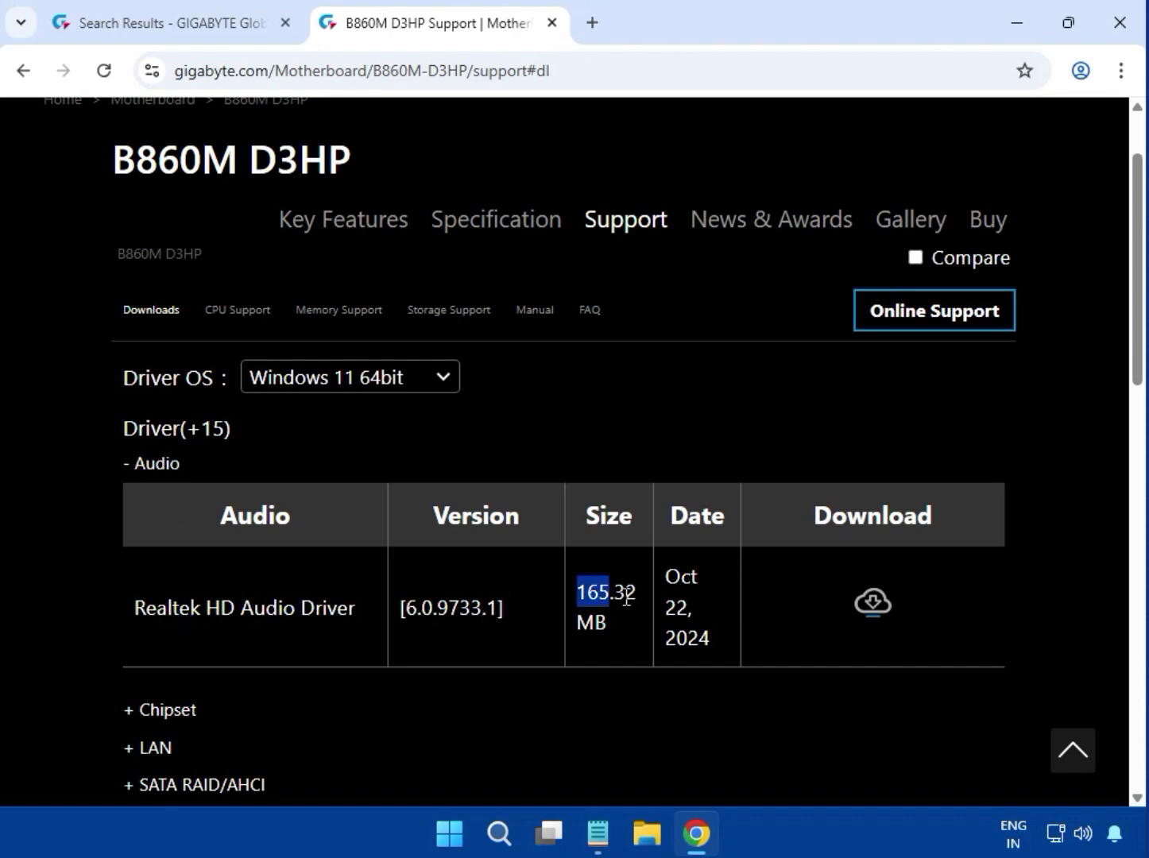
{"action": "left_click", "coordinate": [872, 619]}
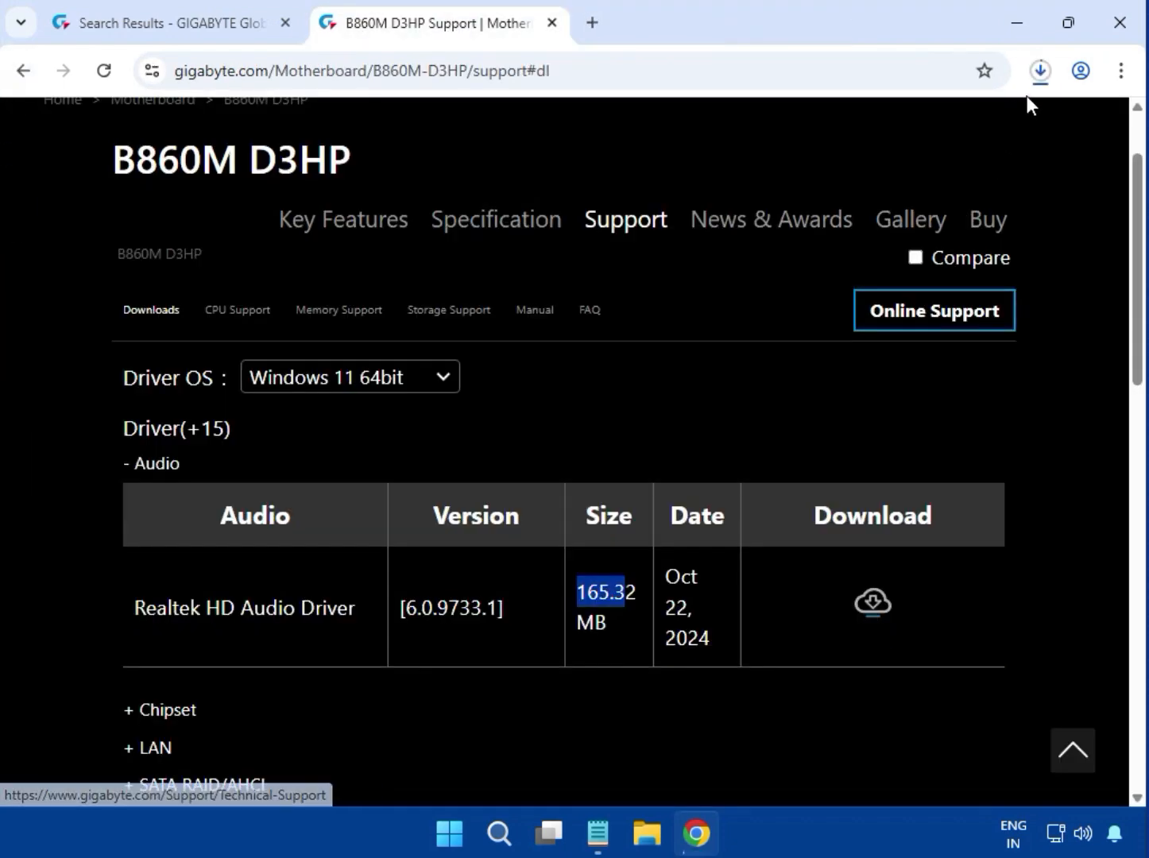
Run mb_driver_612_realtekdch_6.0.9733.1.exe from the downloaded archive, allow it to make changes to the device, and close the archive.
{"action": "left_click", "coordinate": [1041, 71]}
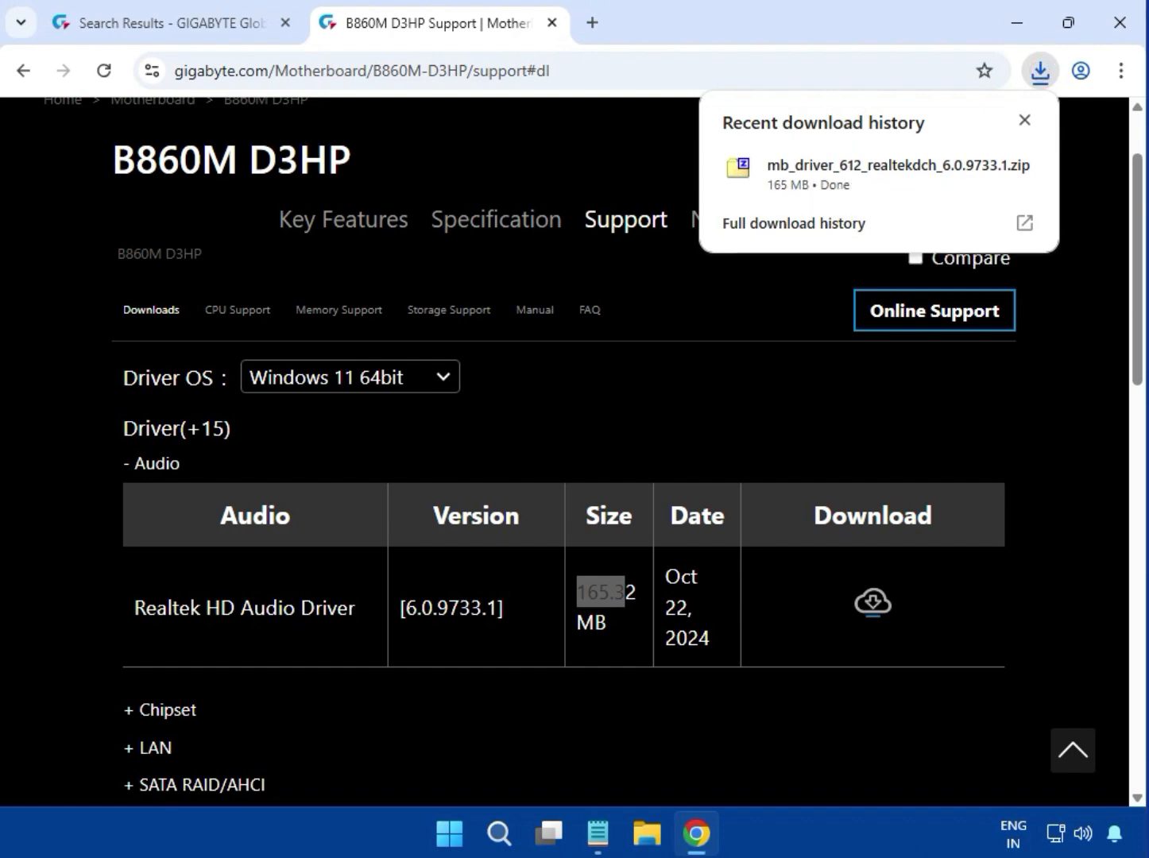
{"action": "left_click", "coordinate": [822, 162]}
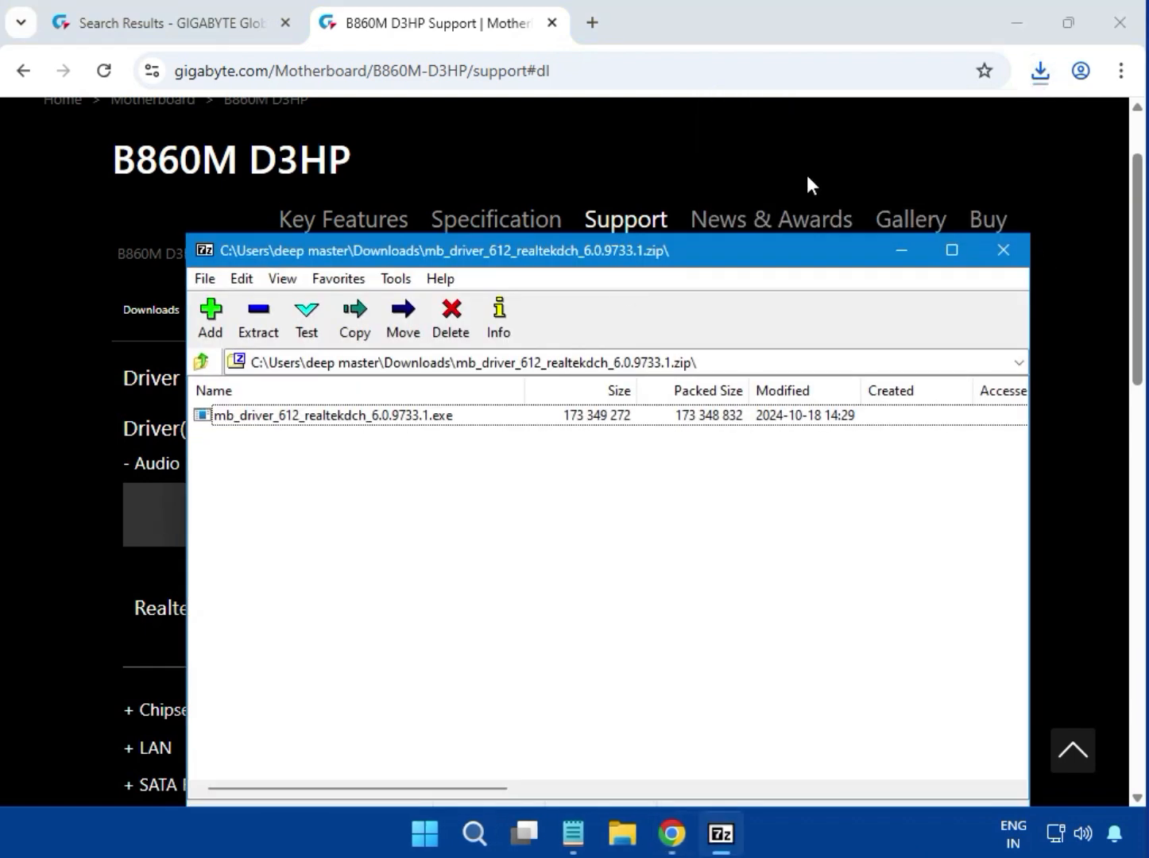
{"action": "left_click", "coordinate": [373, 415]}
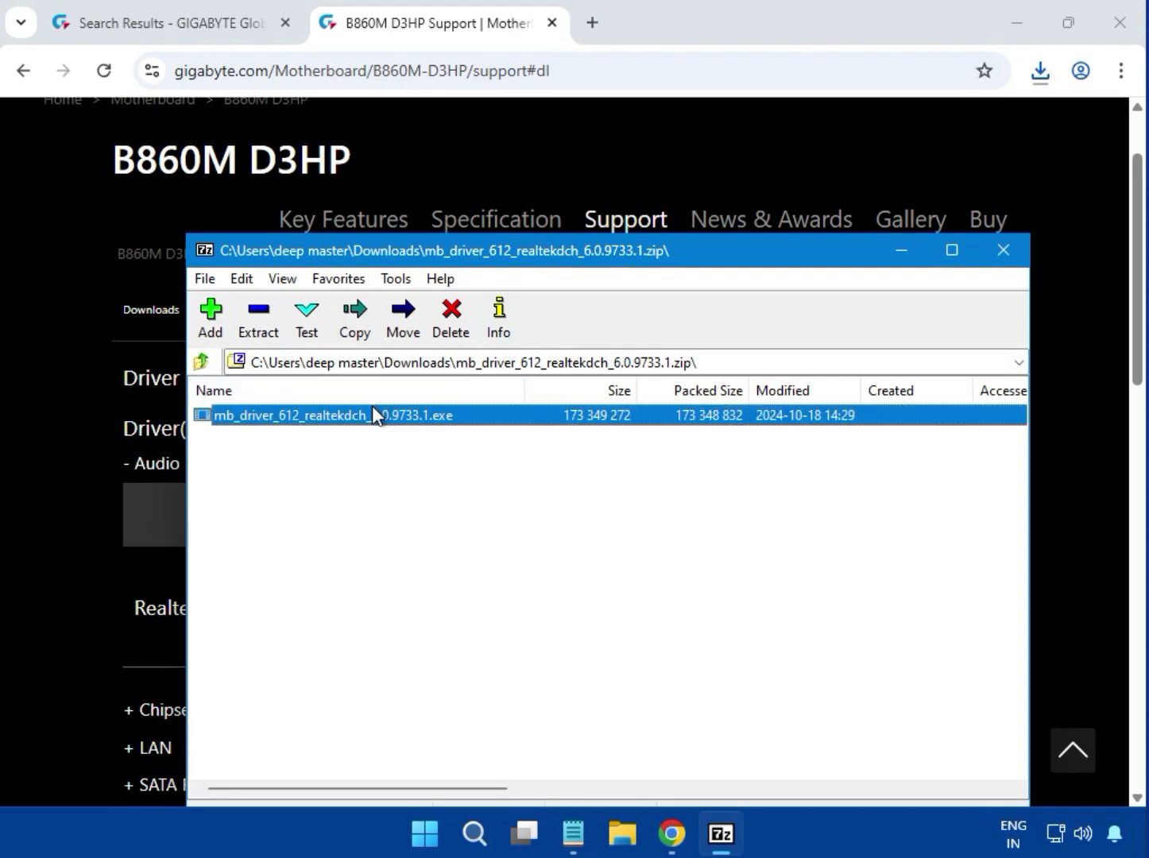
{"action": "double_click", "coordinate": [447, 417]}
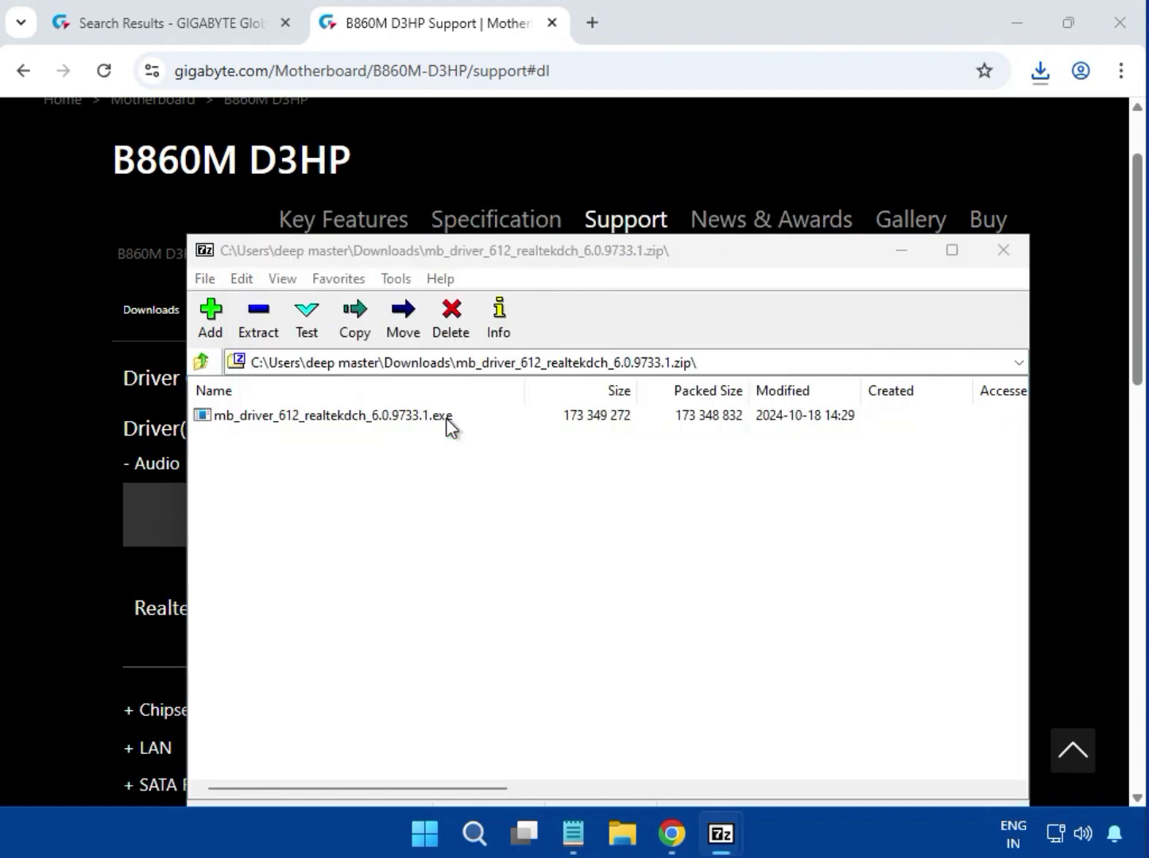
{"action": "left_click", "coordinate": [447, 419]}
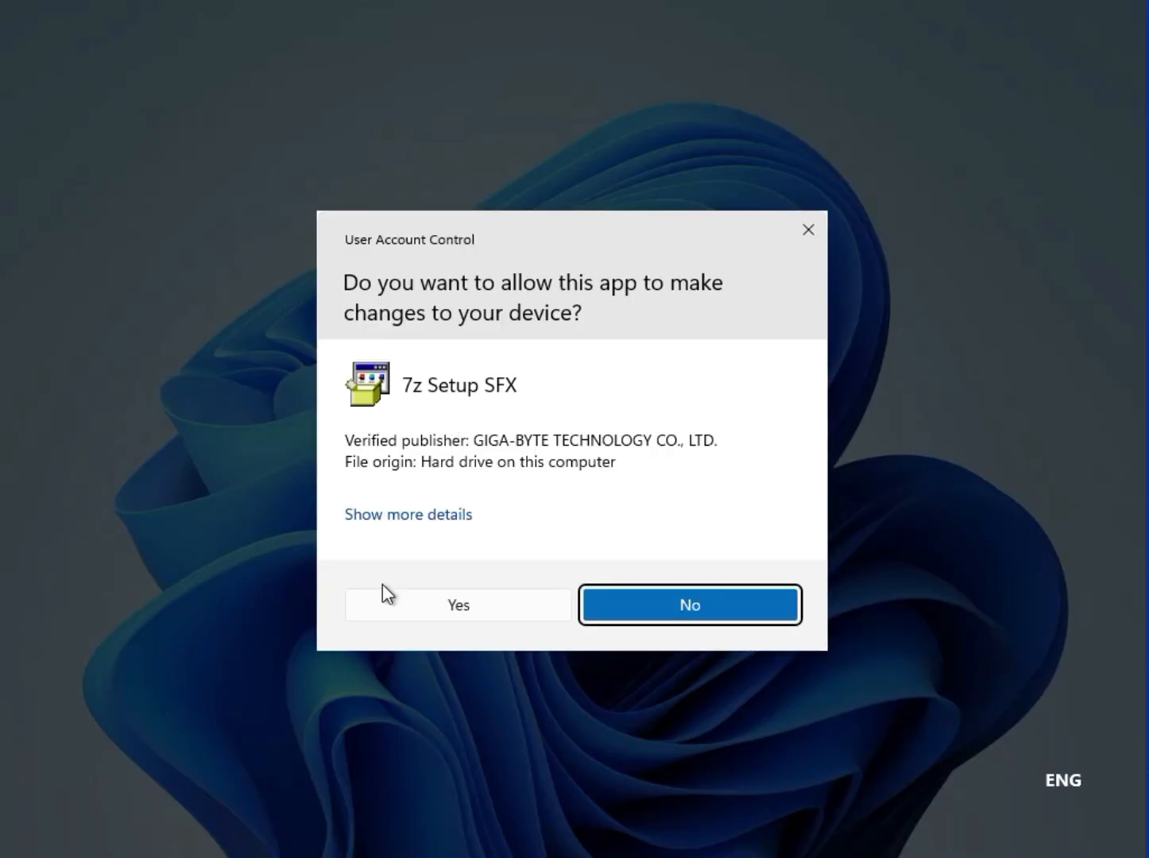
{"action": "left_click", "coordinate": [413, 606]}
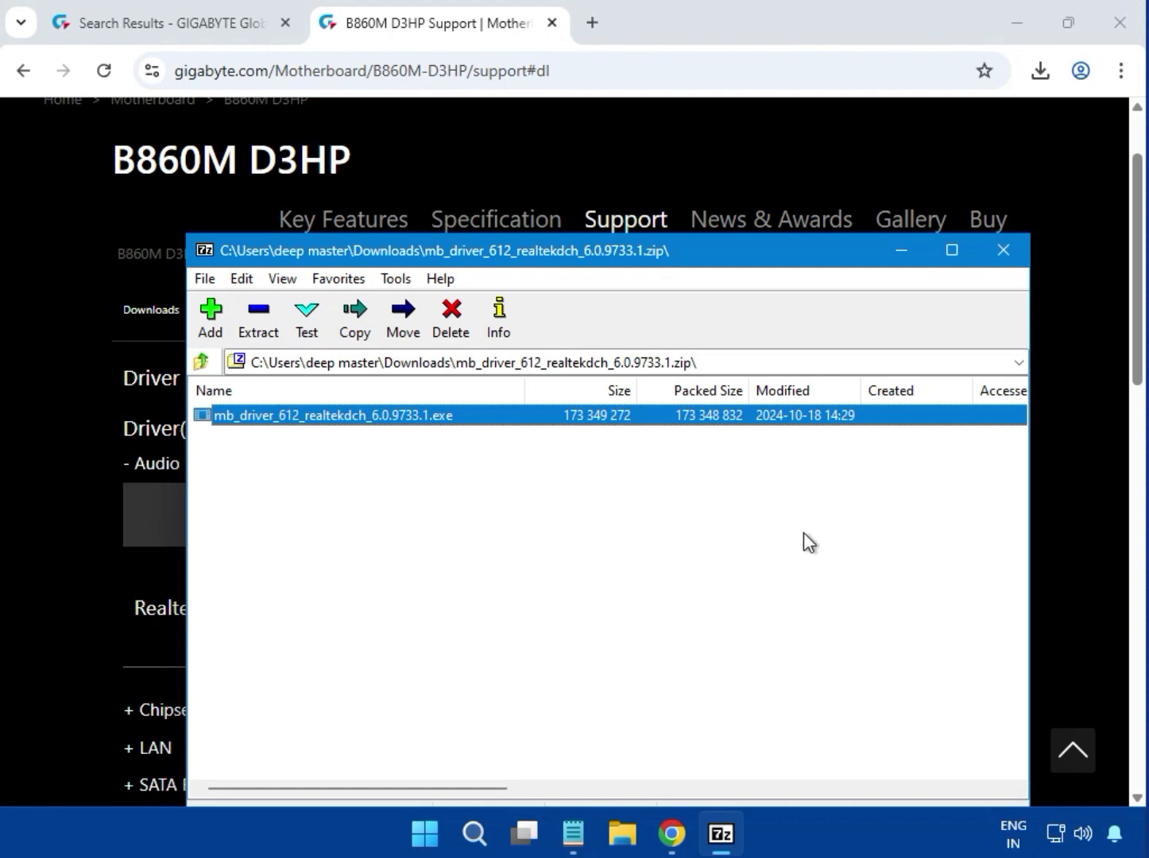
{"action": "left_click", "coordinate": [1003, 251]}
{"action": "left_click", "coordinate": [1063, 383]}
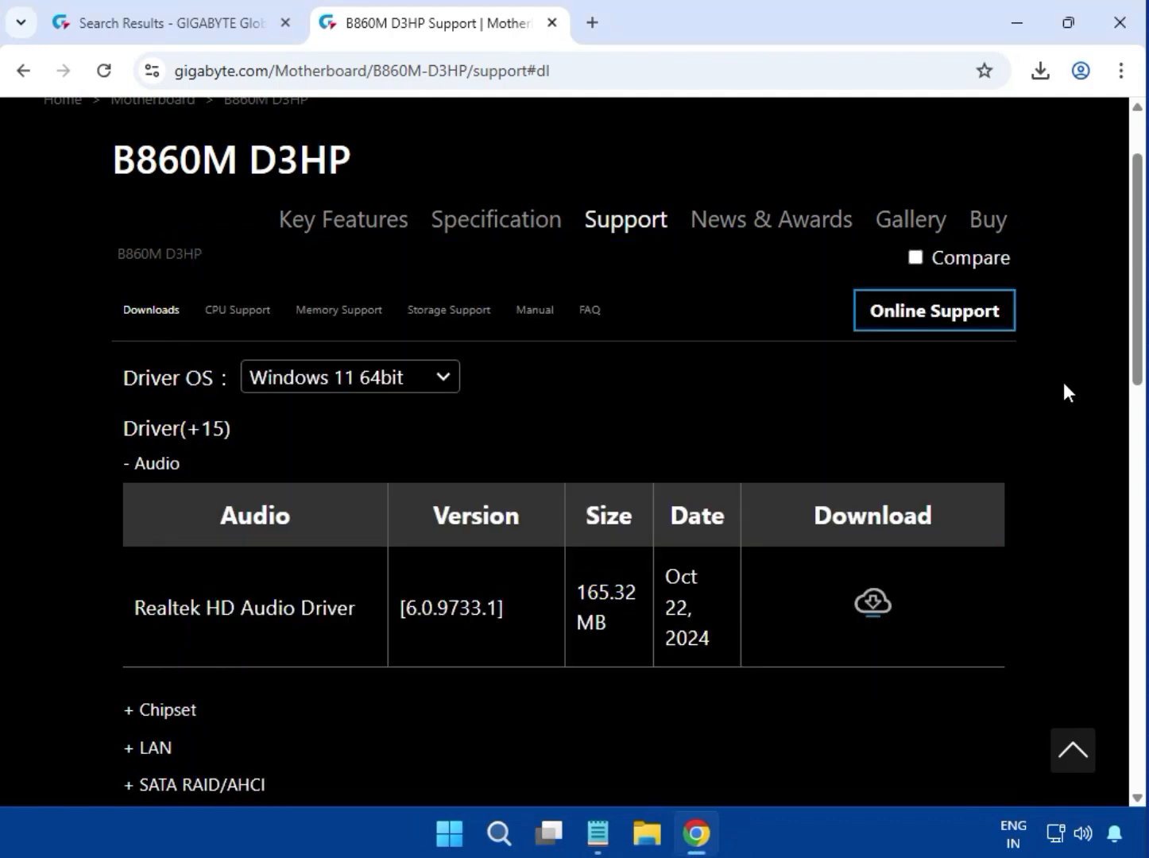
Expand the Chipset driver list and download the Intel INF Update Utility, version 10.1.20062.8627.
{"action": "scroll", "coordinate": [1063, 382], "scroll_direction": "down", "scroll_amount": 3}
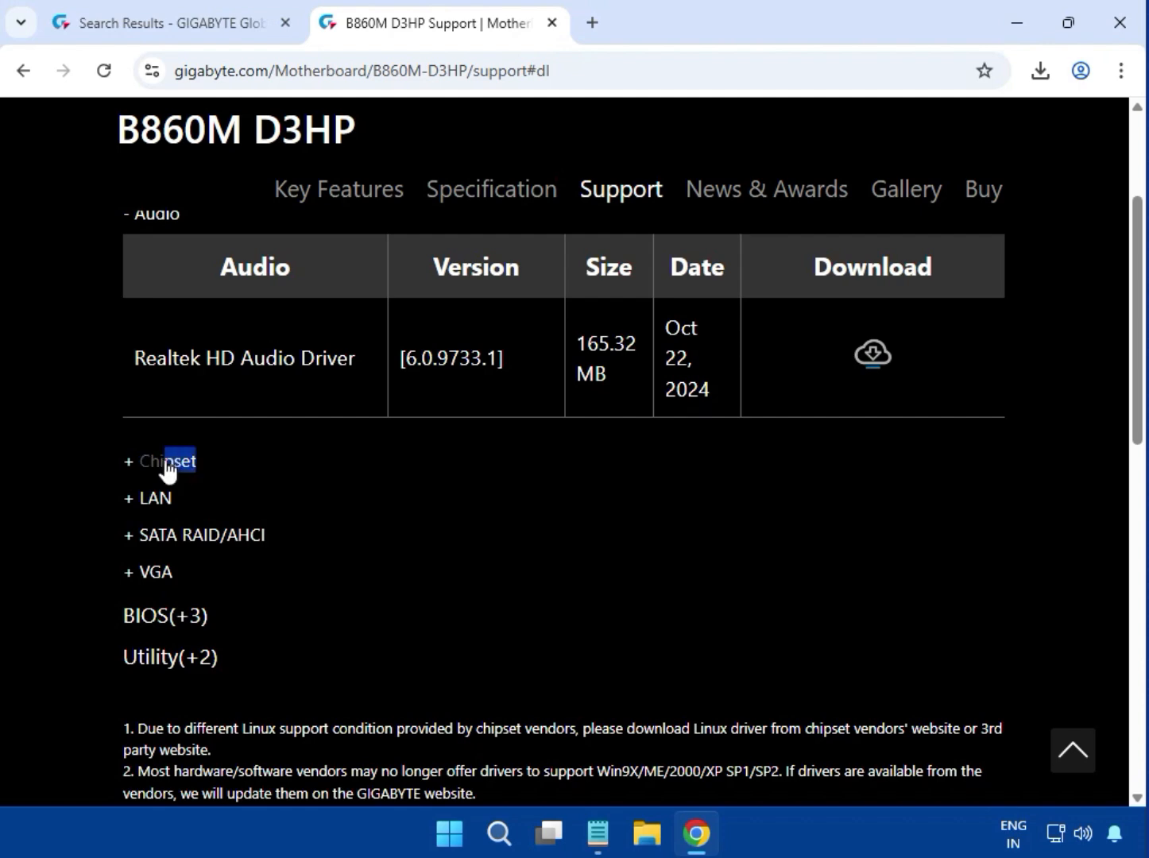
{"action": "left_click_drag", "start_coordinate": [167, 469], "coordinate": [141, 468]}
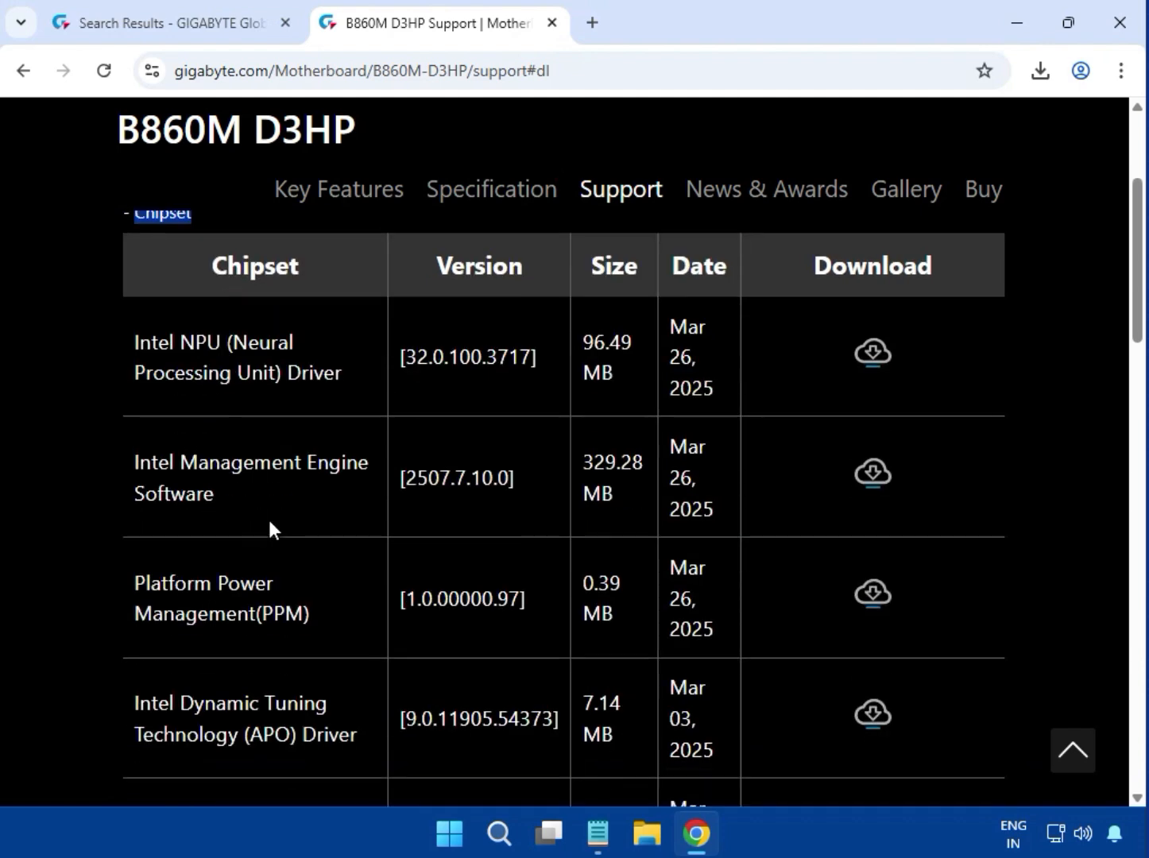
{"action": "scroll", "coordinate": [268, 524], "scroll_direction": "down", "scroll_amount": 2}
{"action": "left_click_drag", "start_coordinate": [131, 650], "coordinate": [349, 656]}
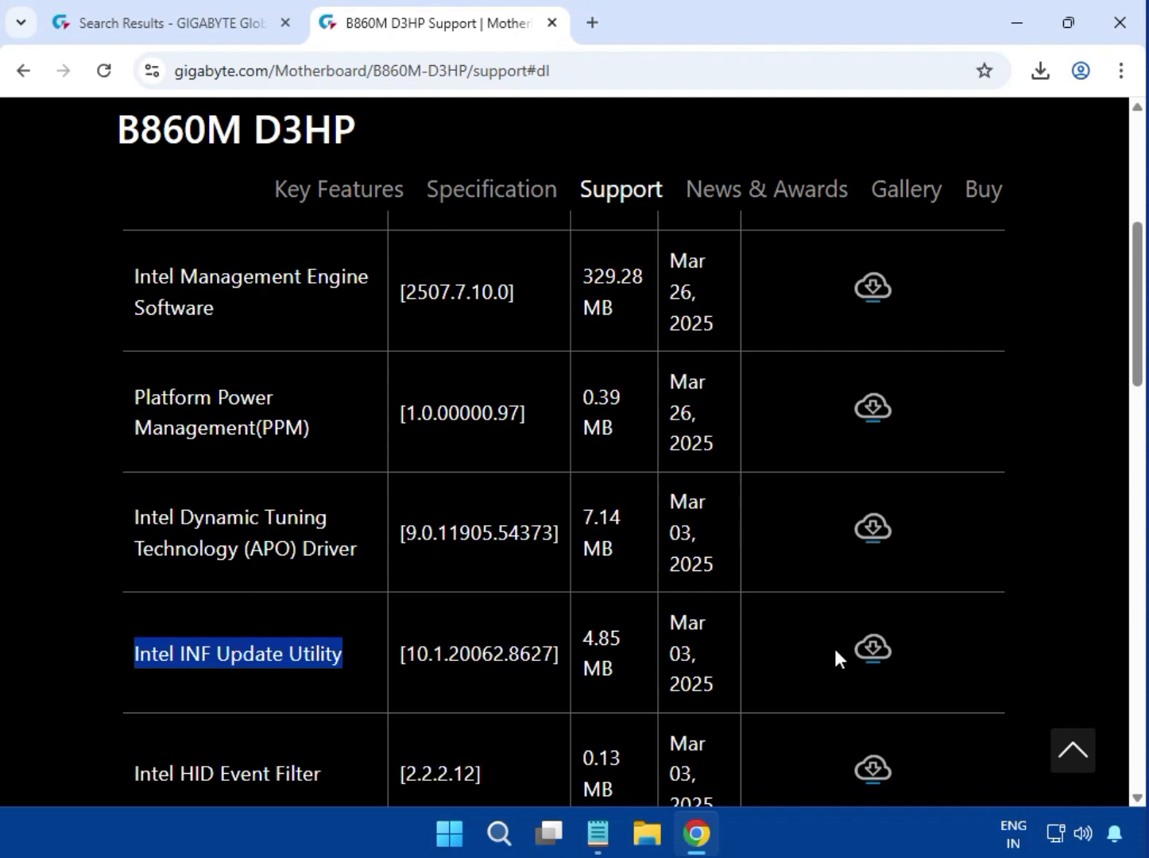
{"action": "left_click_drag", "start_coordinate": [110, 280], "coordinate": [204, 303]}
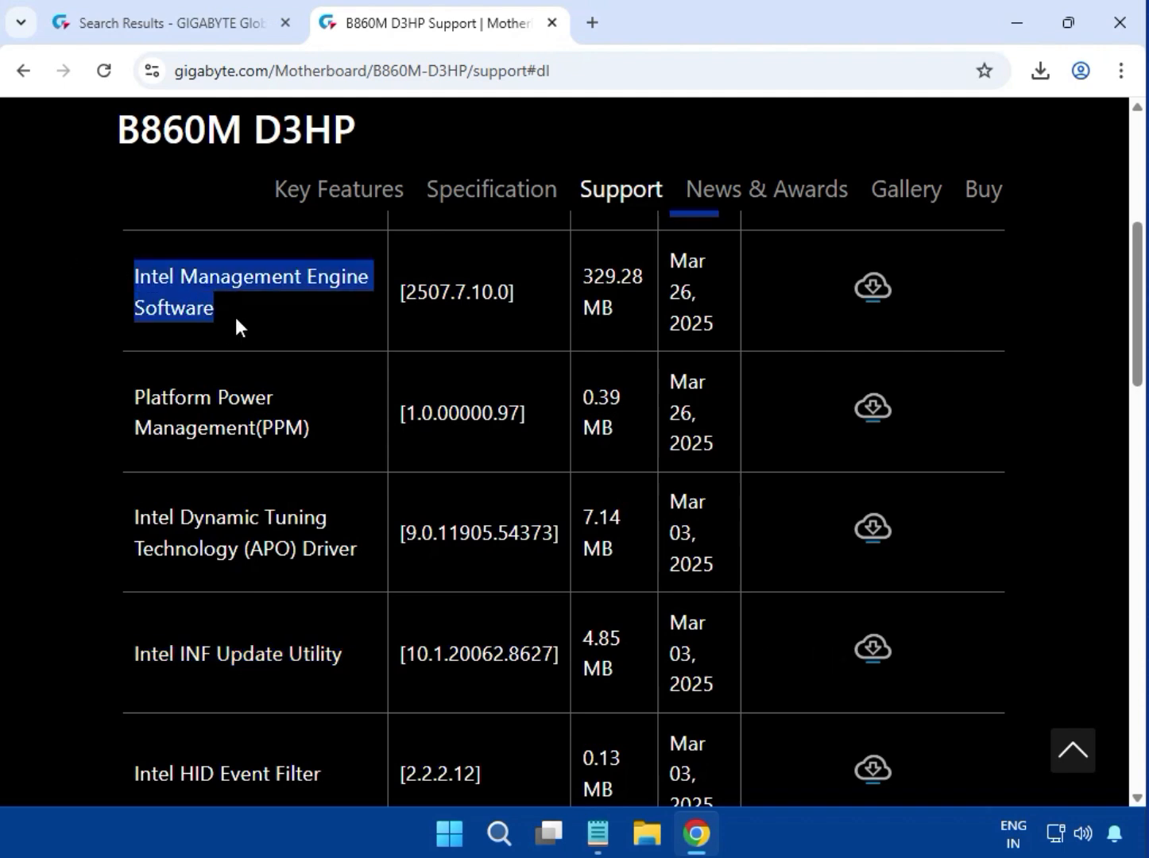
{"action": "scroll", "coordinate": [178, 572], "scroll_direction": "down", "scroll_amount": 1}
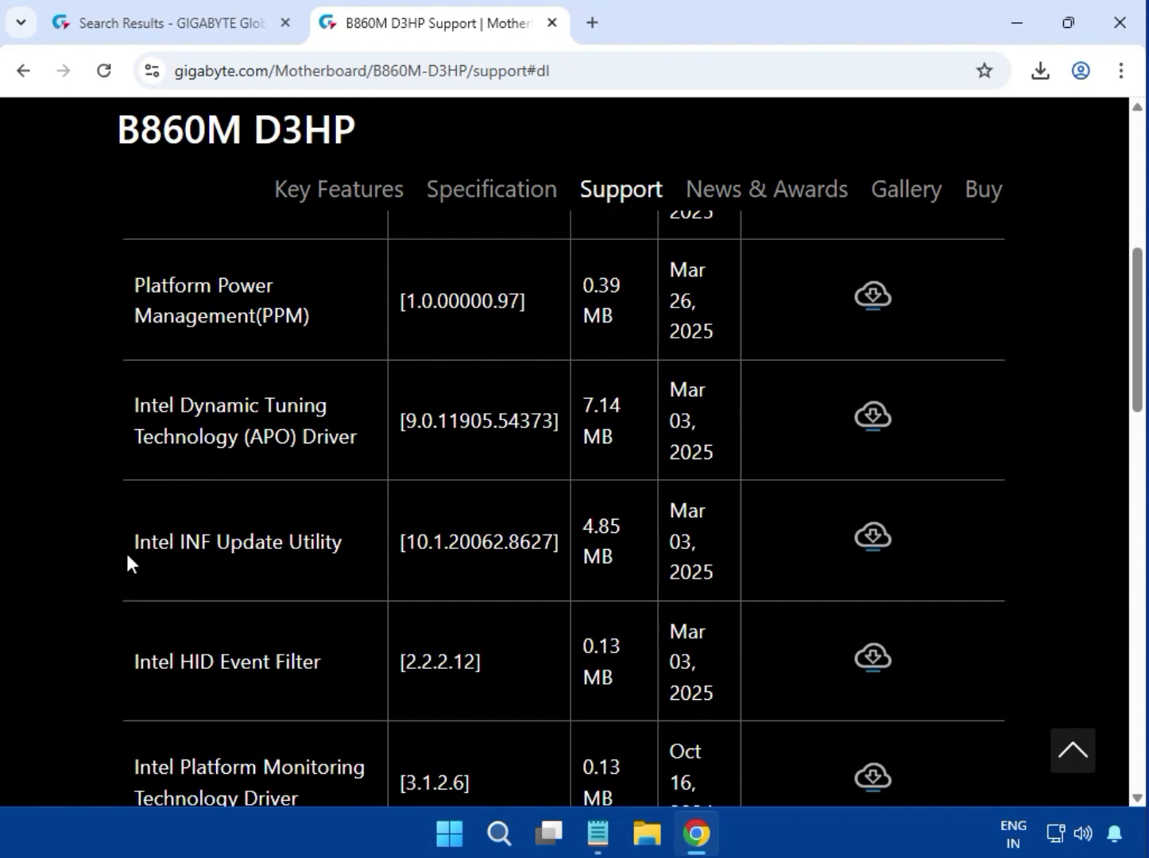
{"action": "left_click_drag", "start_coordinate": [128, 558], "coordinate": [337, 542]}
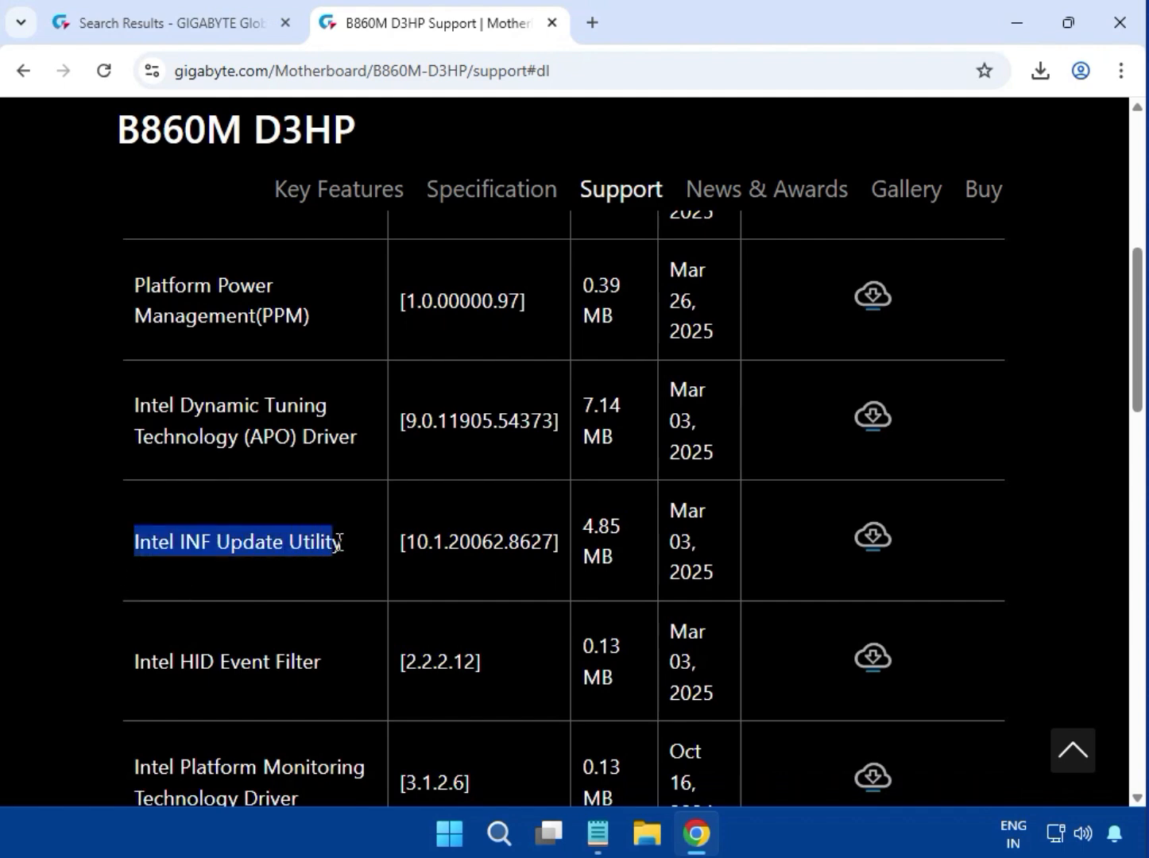
{"action": "left_click", "coordinate": [868, 545]}
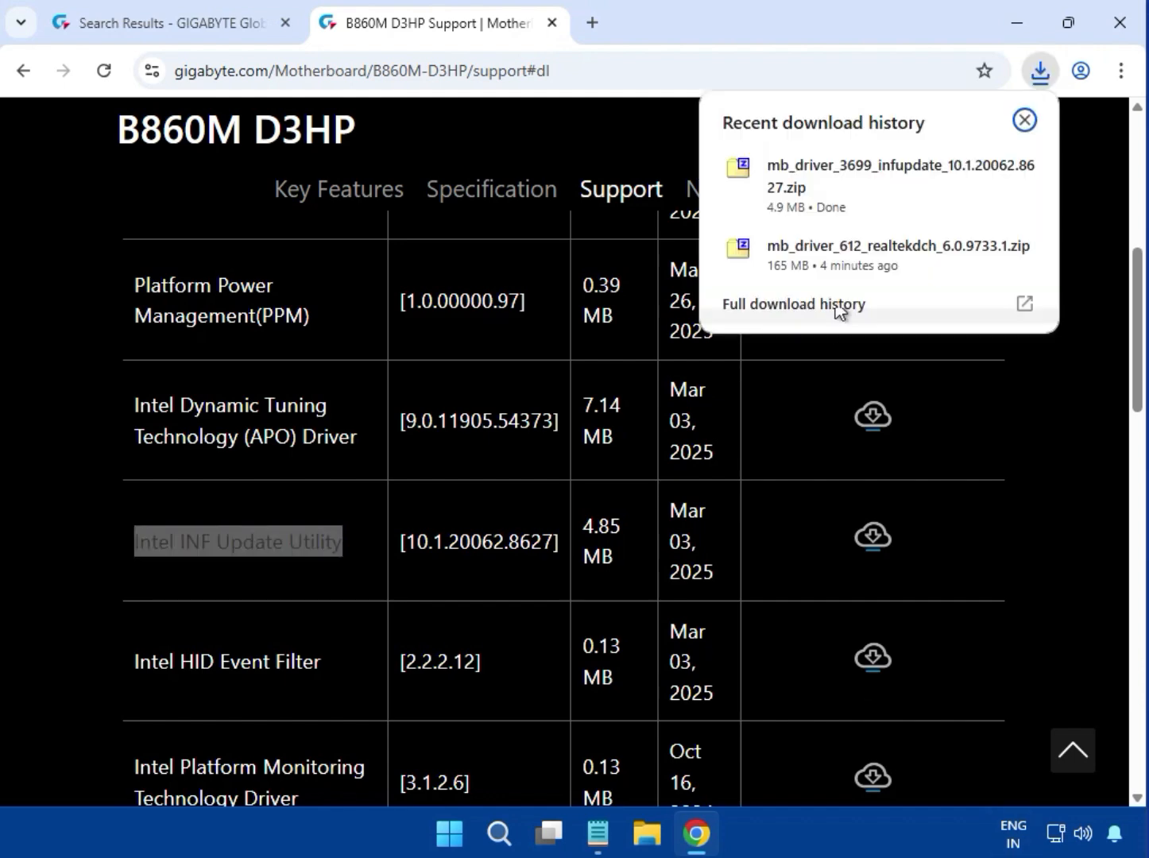
Run mb_driver_3699_infupdate_10.1.20062.8627.exe from the downloaded archive, allow it to make changes, and close the archive.
{"action": "left_click", "coordinate": [827, 187]}
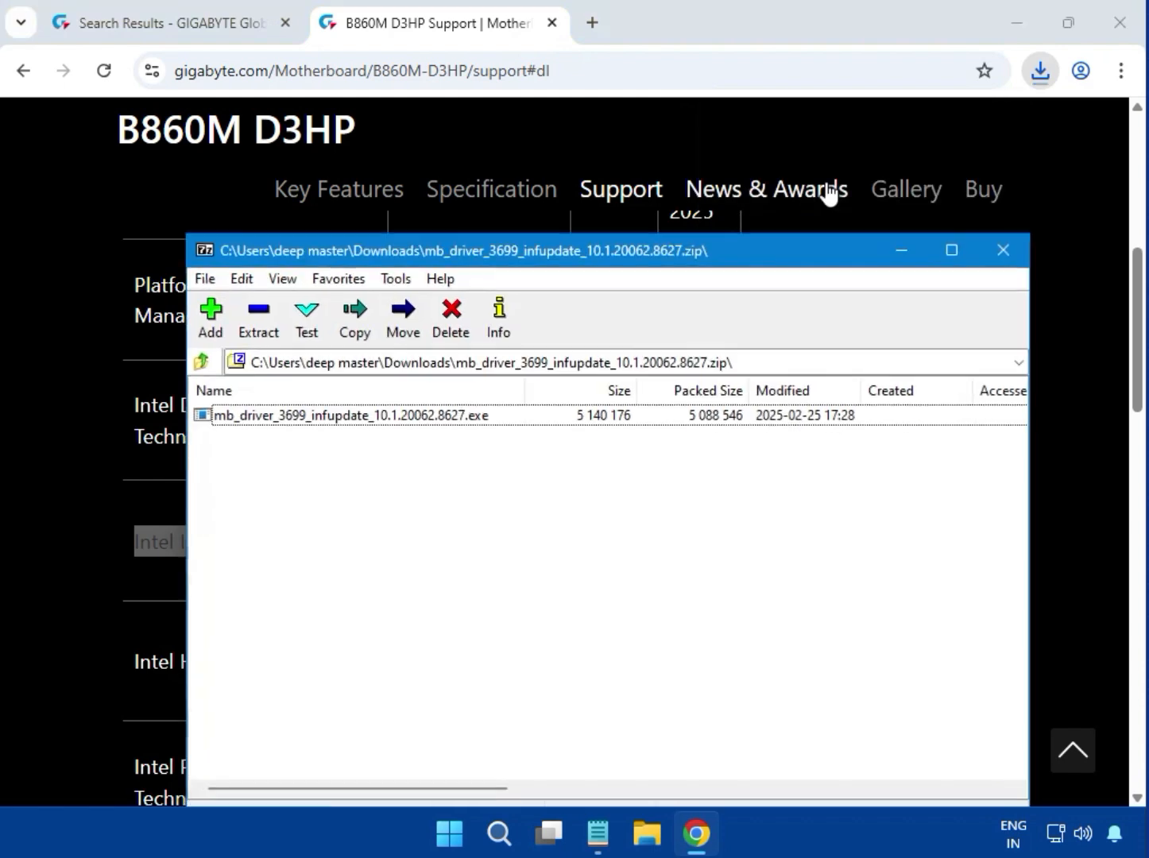
{"action": "double_click", "coordinate": [441, 417]}
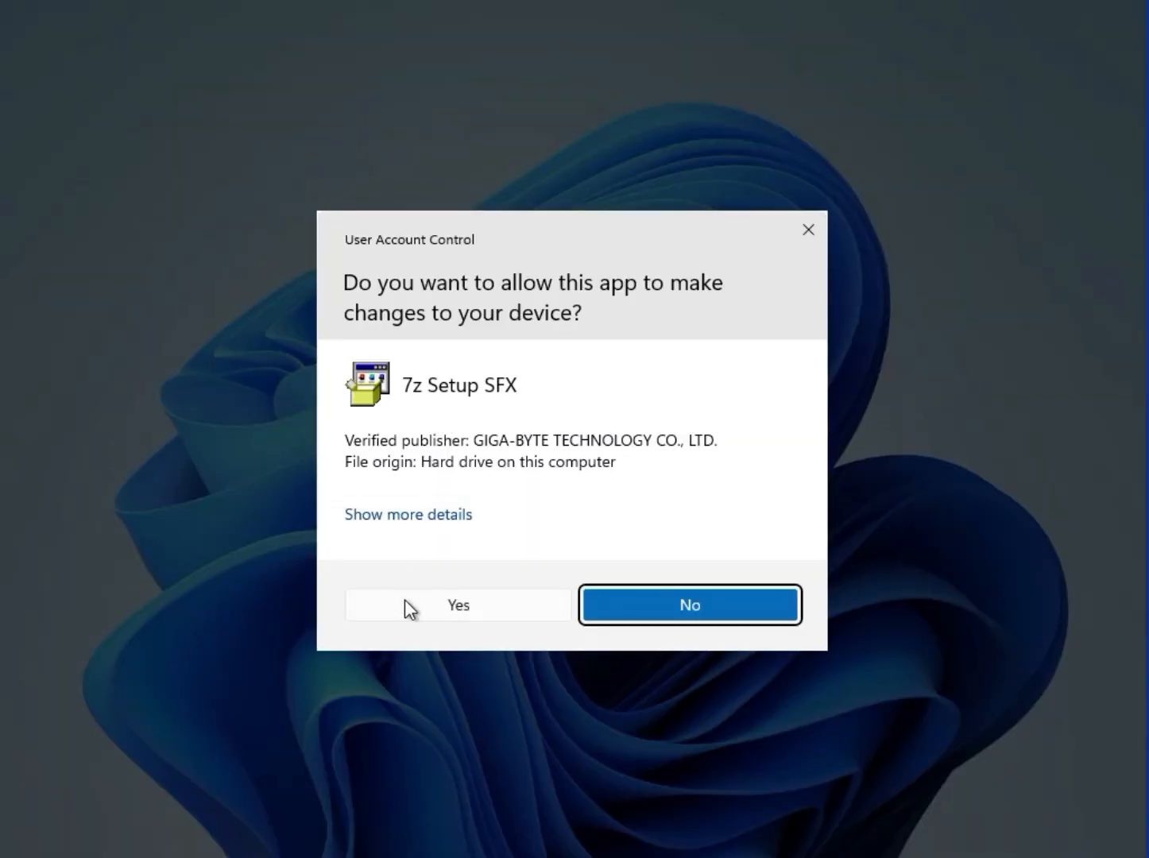
{"action": "left_click", "coordinate": [417, 608]}
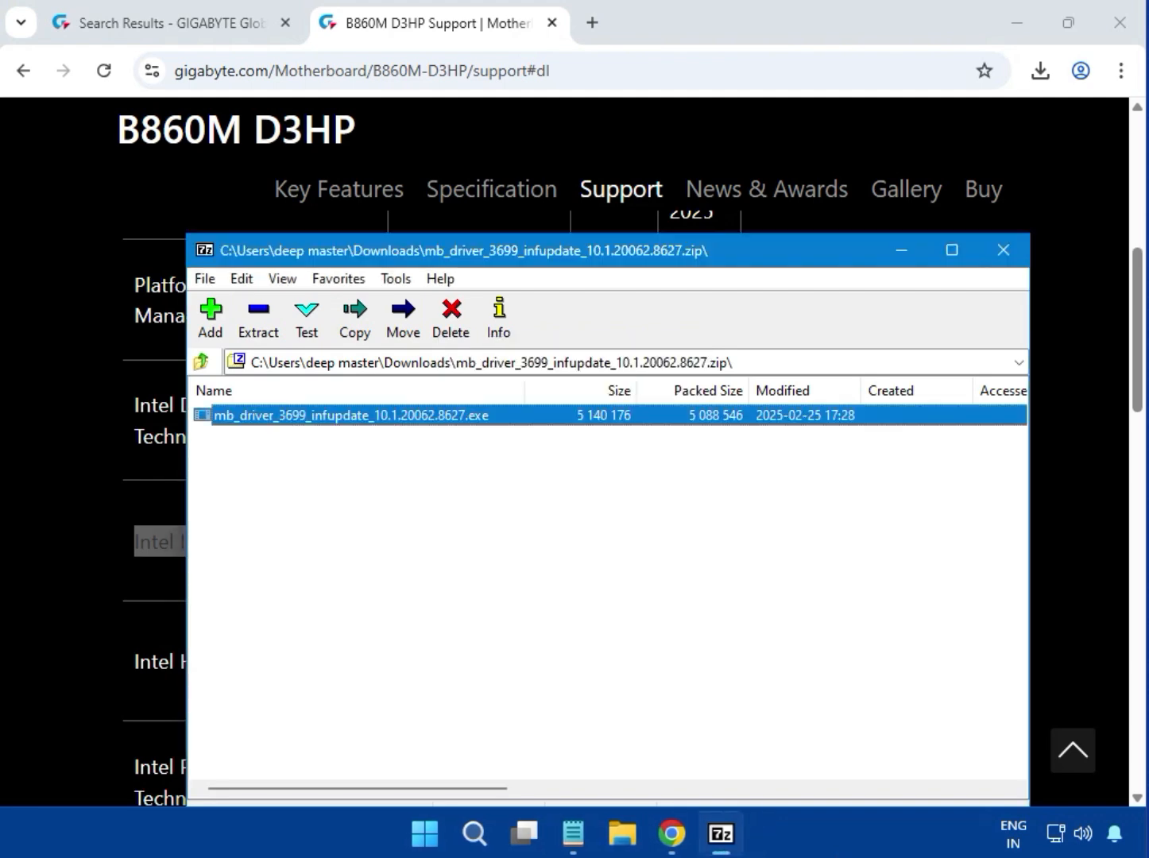
{"action": "left_click", "coordinate": [1005, 251]}
{"action": "left_click", "coordinate": [1031, 519]}
Expand the LAN driver list and download the Realtek LAN Driver, version 11.24.0318.2025.
{"action": "scroll", "coordinate": [1034, 525], "scroll_direction": "down", "scroll_amount": 6}
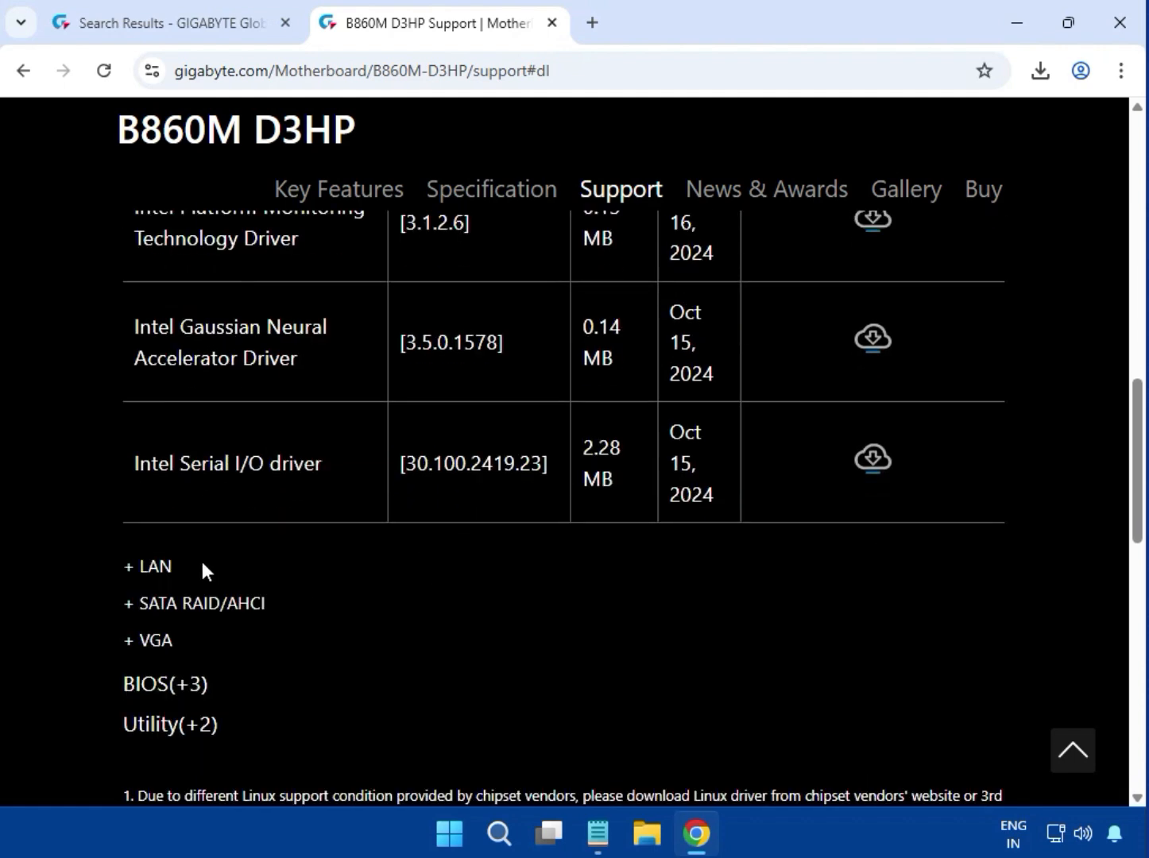
{"action": "left_click_drag", "start_coordinate": [202, 564], "coordinate": [144, 571]}
{"action": "left_click", "coordinate": [140, 567]}
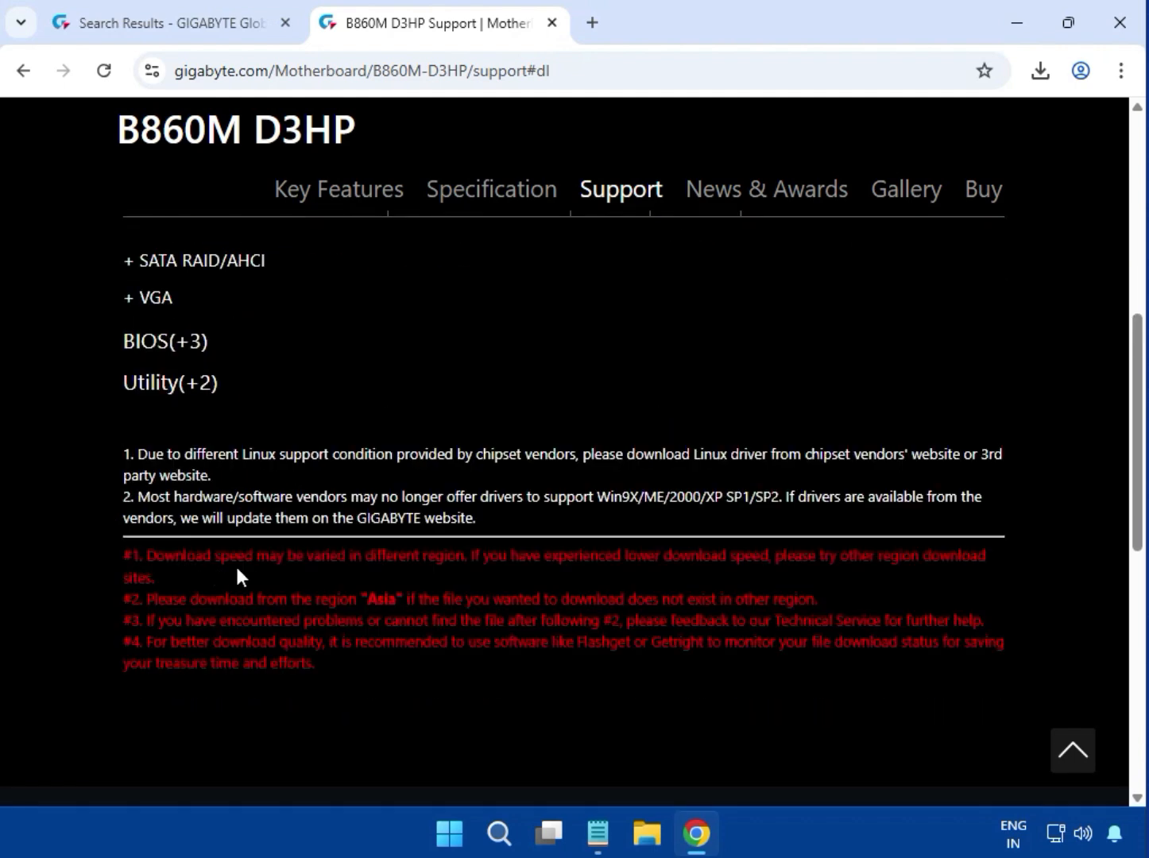
{"action": "scroll", "coordinate": [240, 565], "scroll_direction": "up", "scroll_amount": 5}
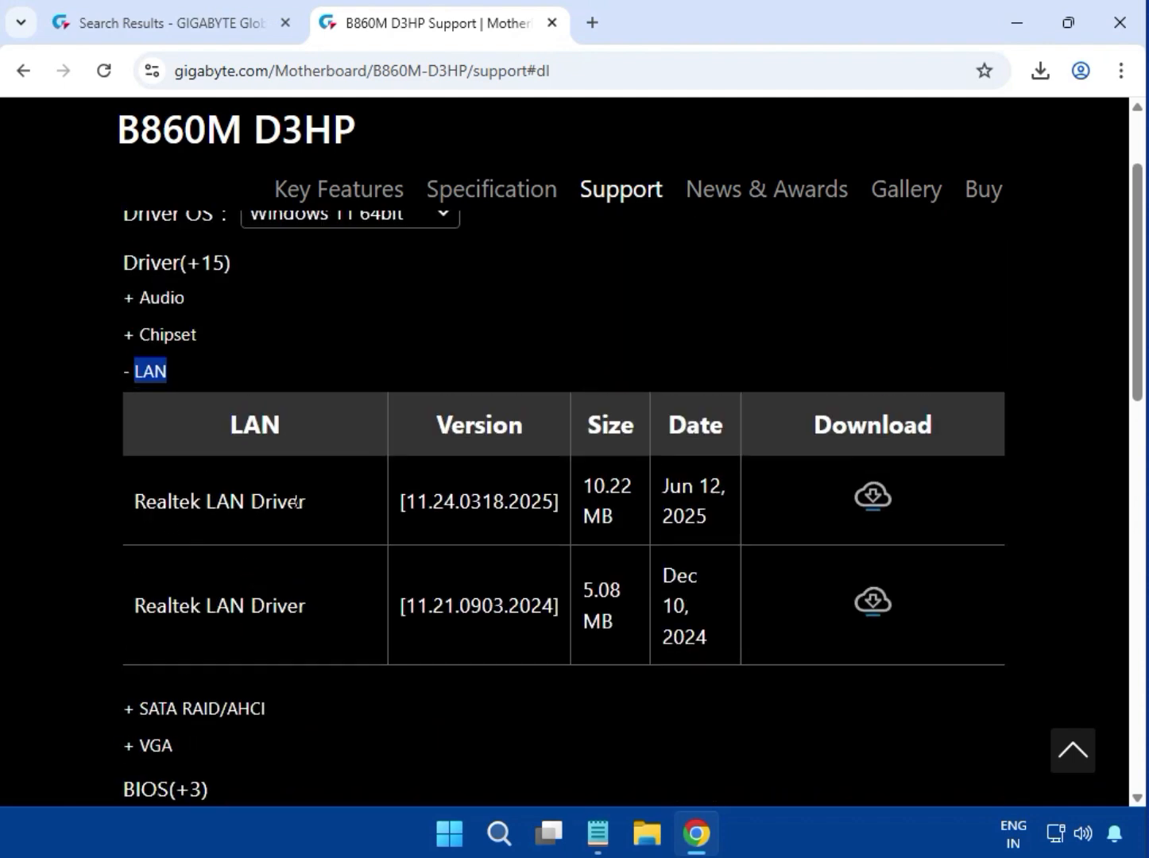
{"action": "triple_click", "coordinate": [322, 498]}
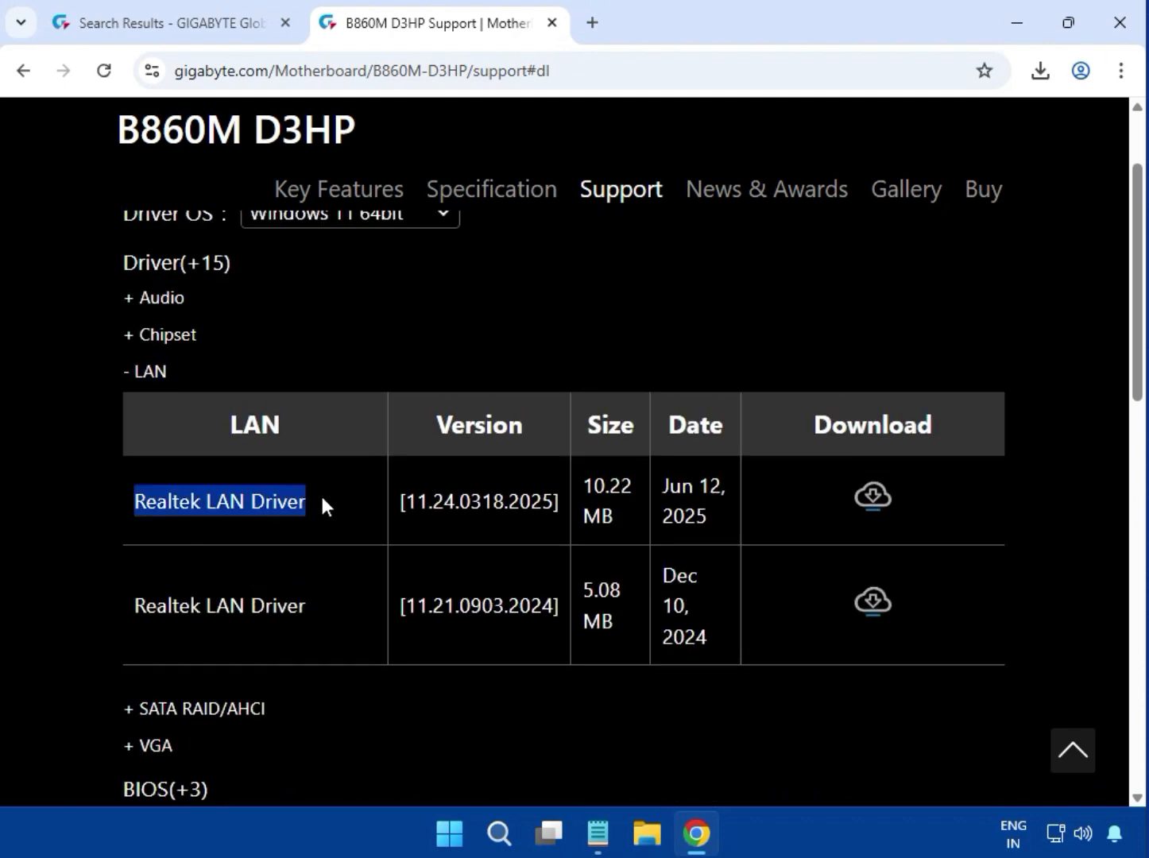
{"action": "left_click", "coordinate": [864, 505]}
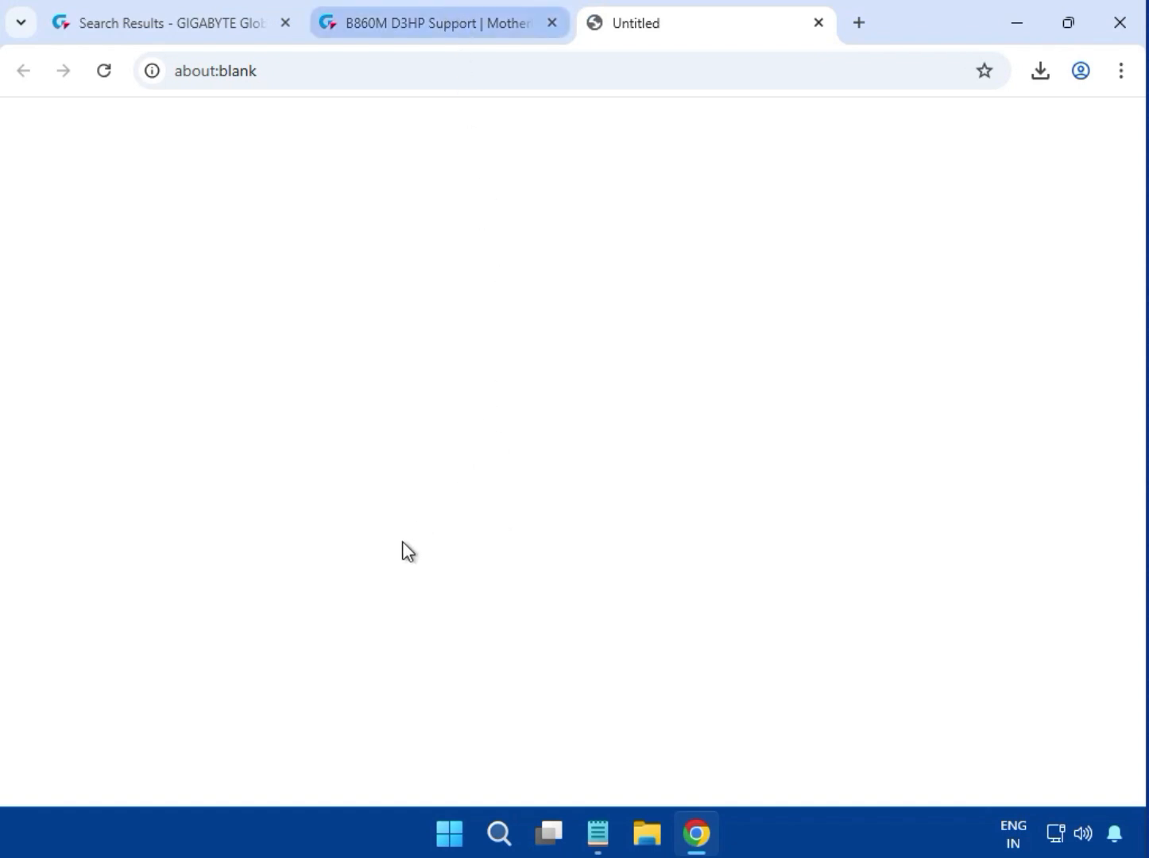
{"action": "key", "text": "ctrl+w"}
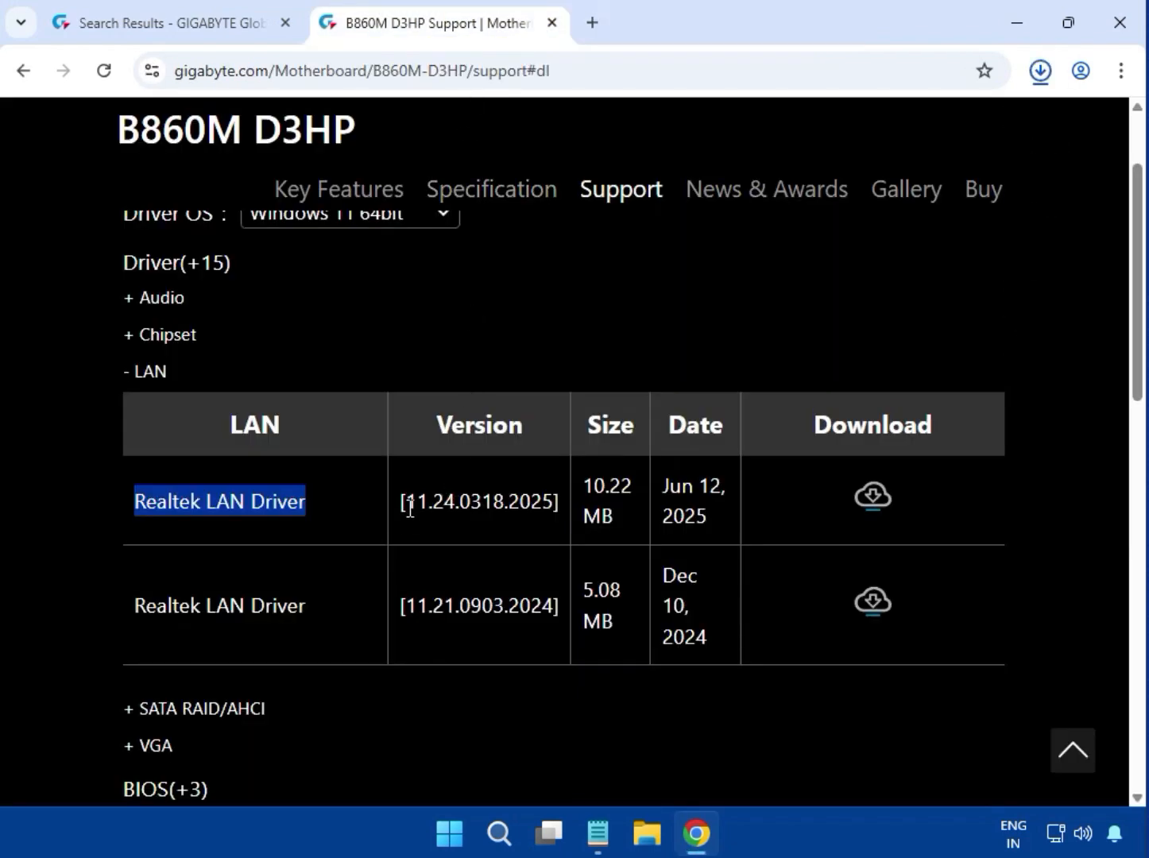
{"action": "left_click", "coordinate": [670, 496]}
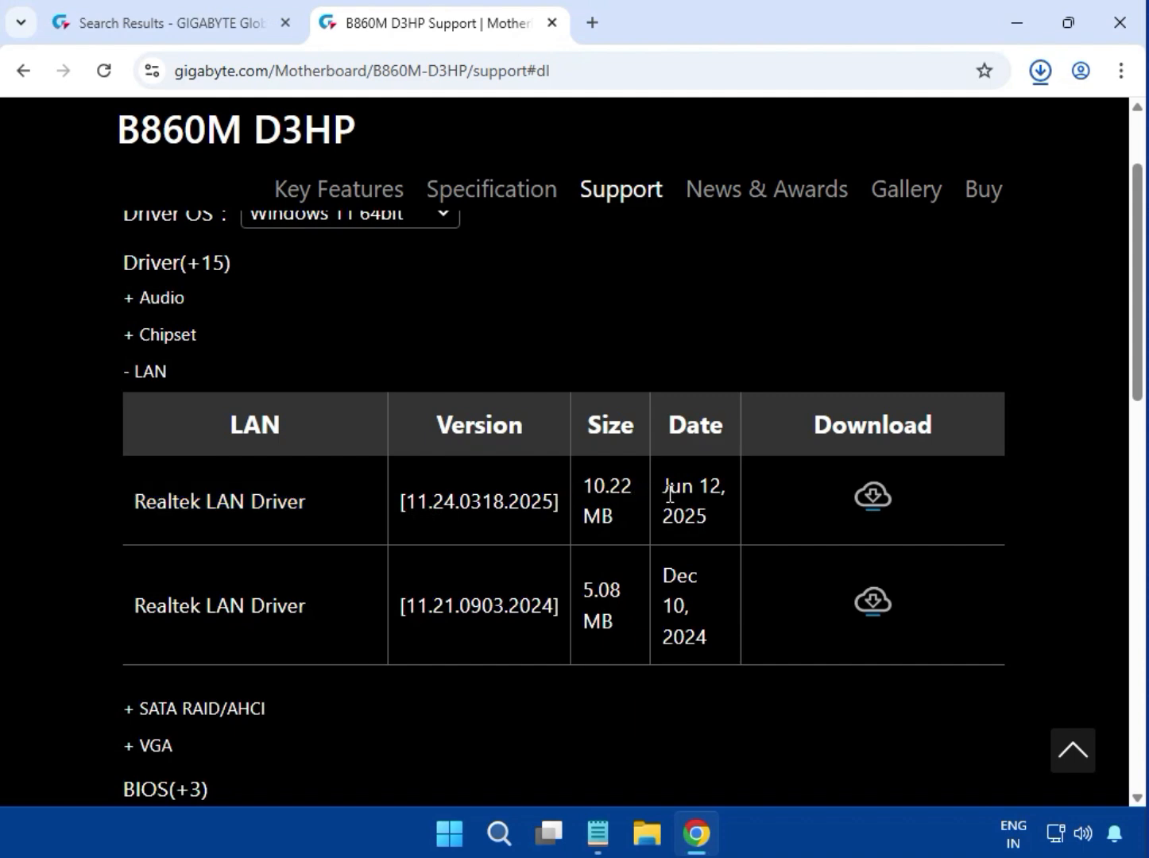
{"action": "left_click_drag", "start_coordinate": [670, 496], "coordinate": [710, 521]}
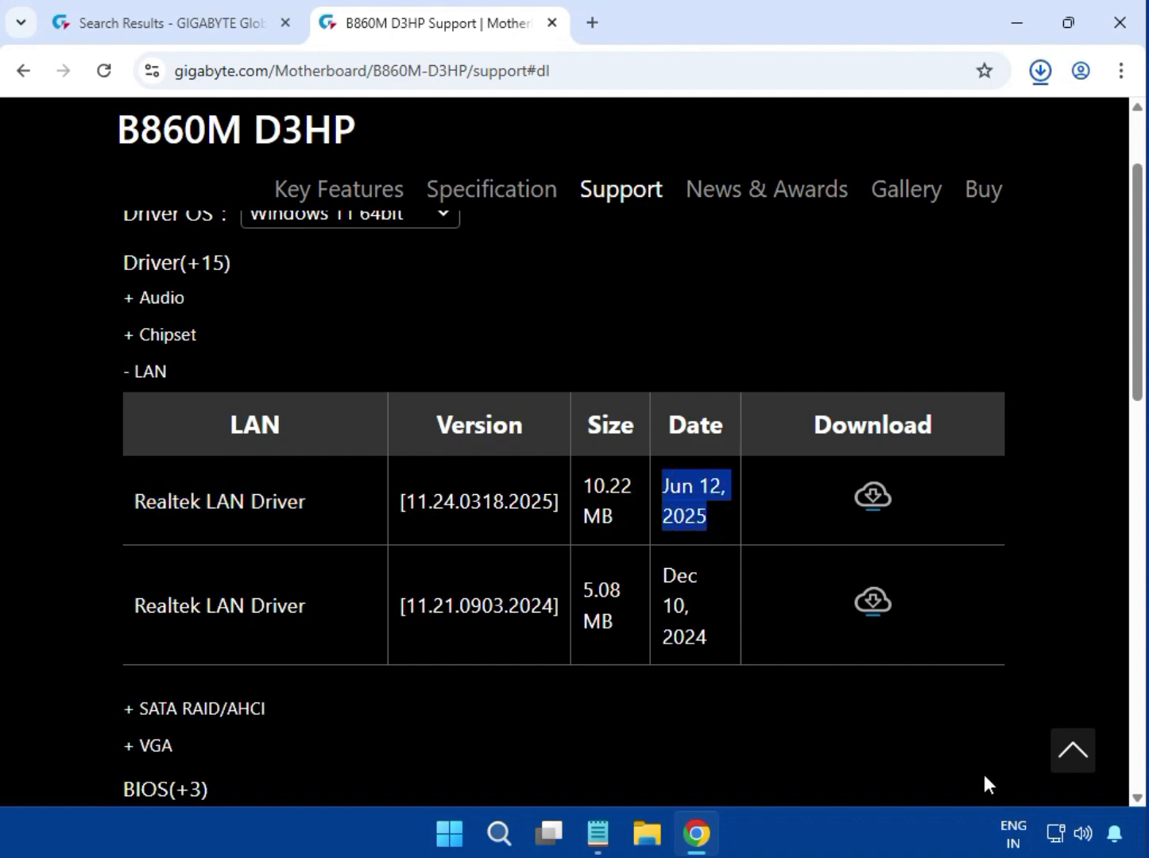
{"action": "left_click", "coordinate": [1080, 501]}
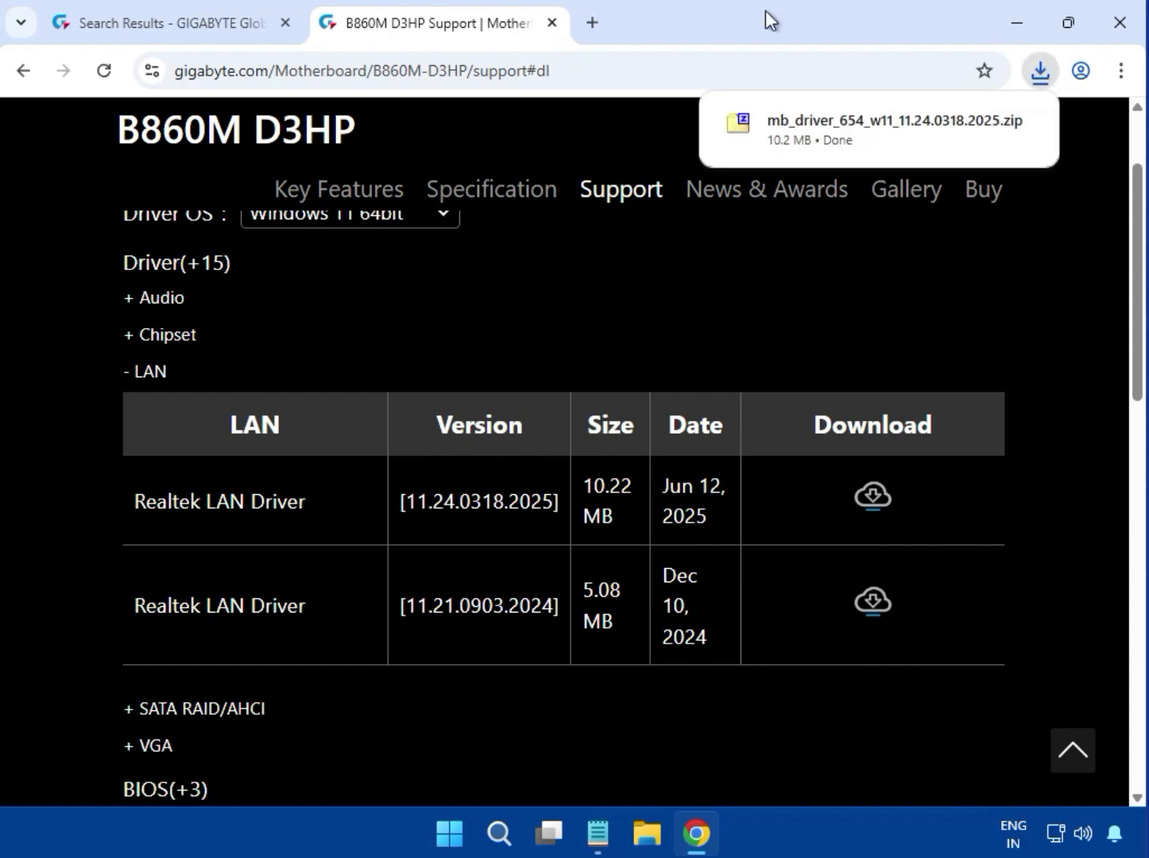
Run mb_driver_654_w11_11.24.0318.2025.exe from the downloaded archive, allow it to make changes, and close the archive.
{"action": "left_click", "coordinate": [811, 142]}
{"action": "left_click", "coordinate": [352, 421]}
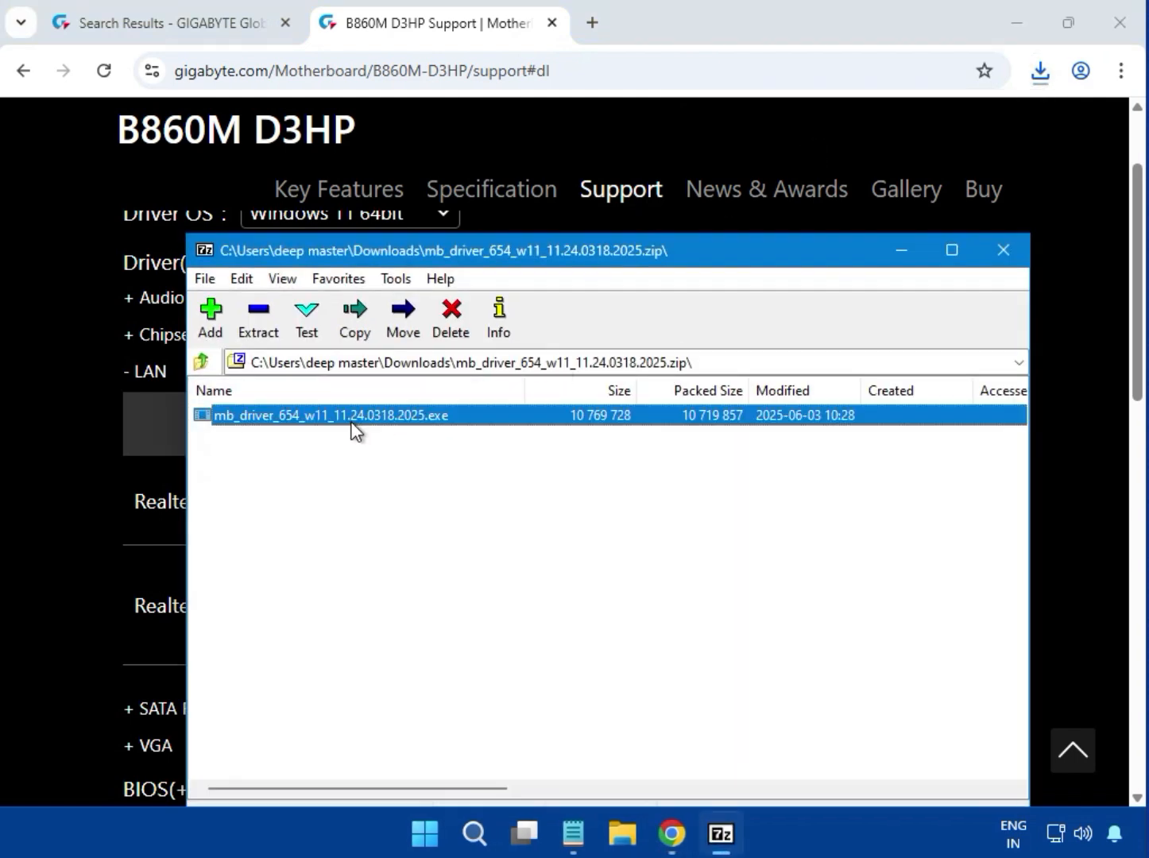
{"action": "double_click", "coordinate": [358, 421]}
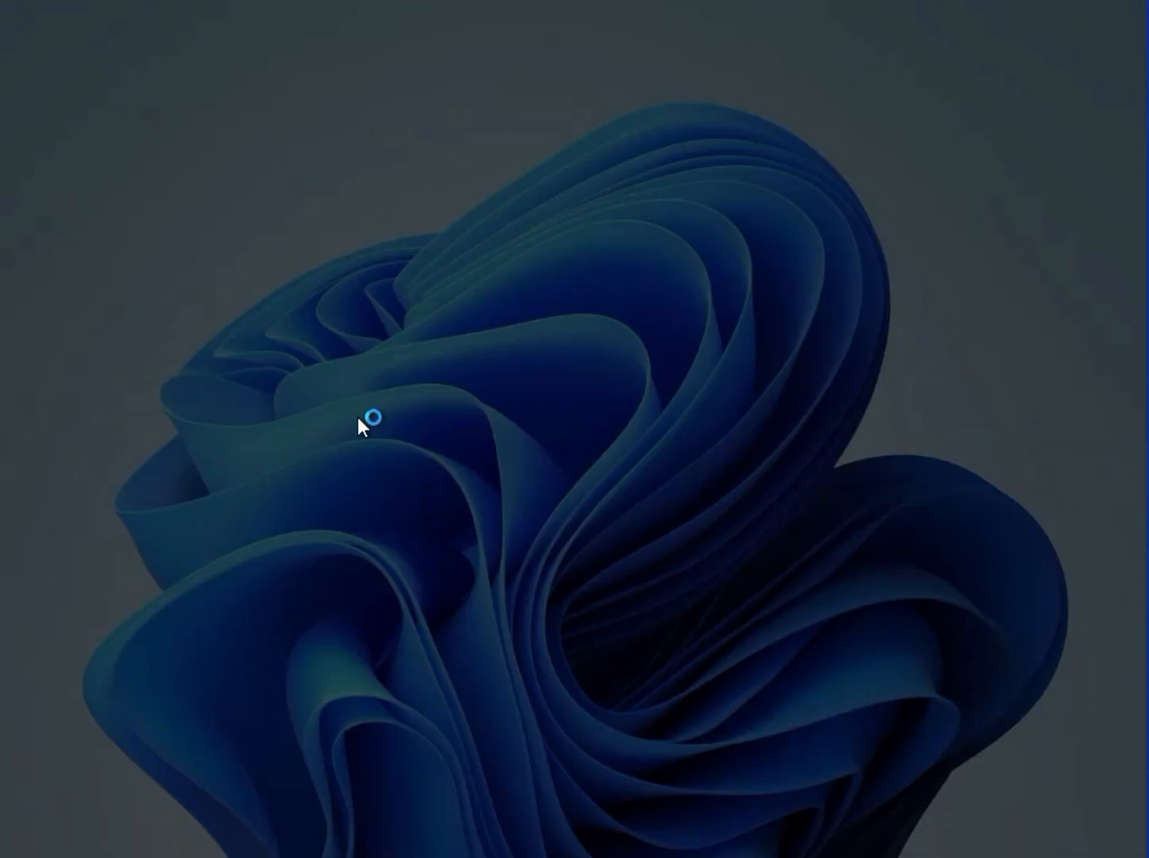
{"action": "left_click", "coordinate": [429, 616]}
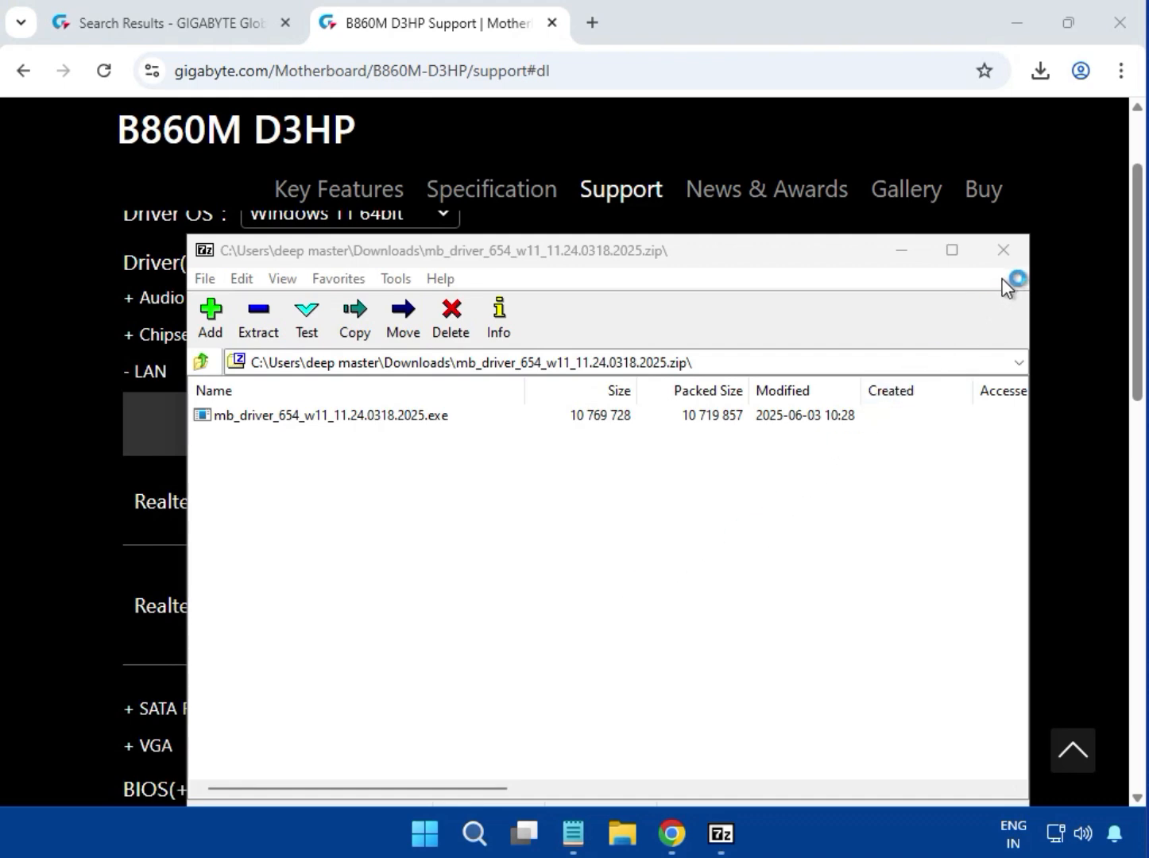
{"action": "left_click", "coordinate": [1003, 251]}
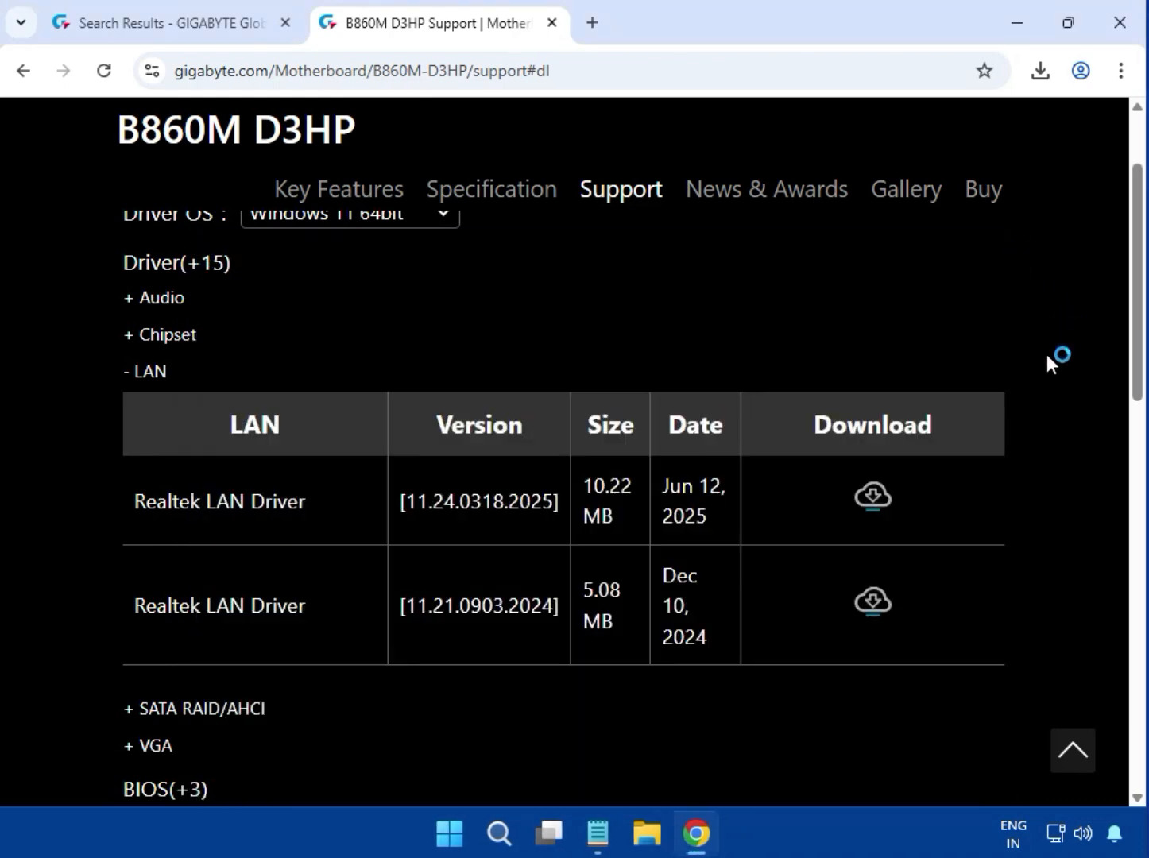
Expand the VGA driver list and download the Intel VGA Driver, version 32.0.101.6629.
{"action": "scroll", "coordinate": [1026, 374], "scroll_direction": "down", "scroll_amount": 2}
{"action": "scroll", "coordinate": [1015, 392], "scroll_direction": "down", "scroll_amount": 1}
{"action": "double_click", "coordinate": [198, 525]}
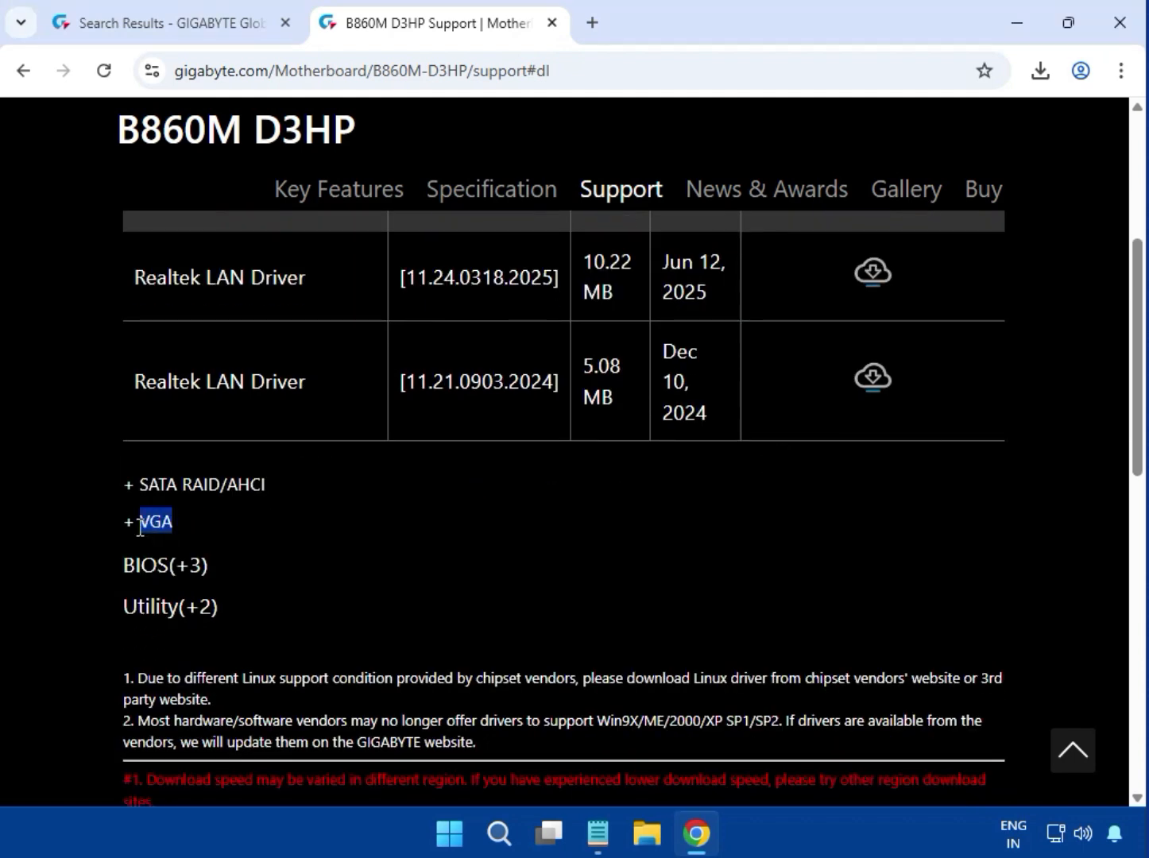
{"action": "left_click_drag", "start_coordinate": [130, 478], "coordinate": [313, 483]}
{"action": "scroll", "coordinate": [779, 548], "scroll_direction": "up", "scroll_amount": 5}
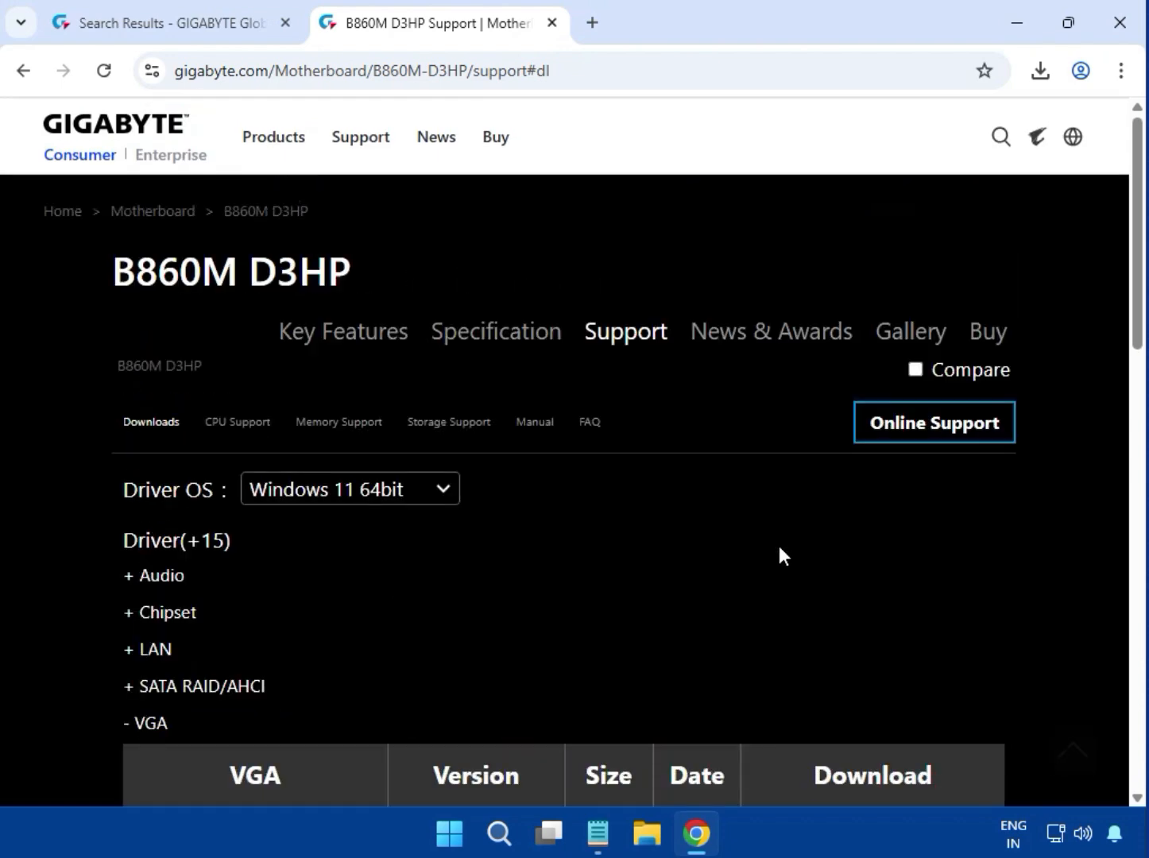
{"action": "scroll", "coordinate": [778, 549], "scroll_direction": "down", "scroll_amount": 5}
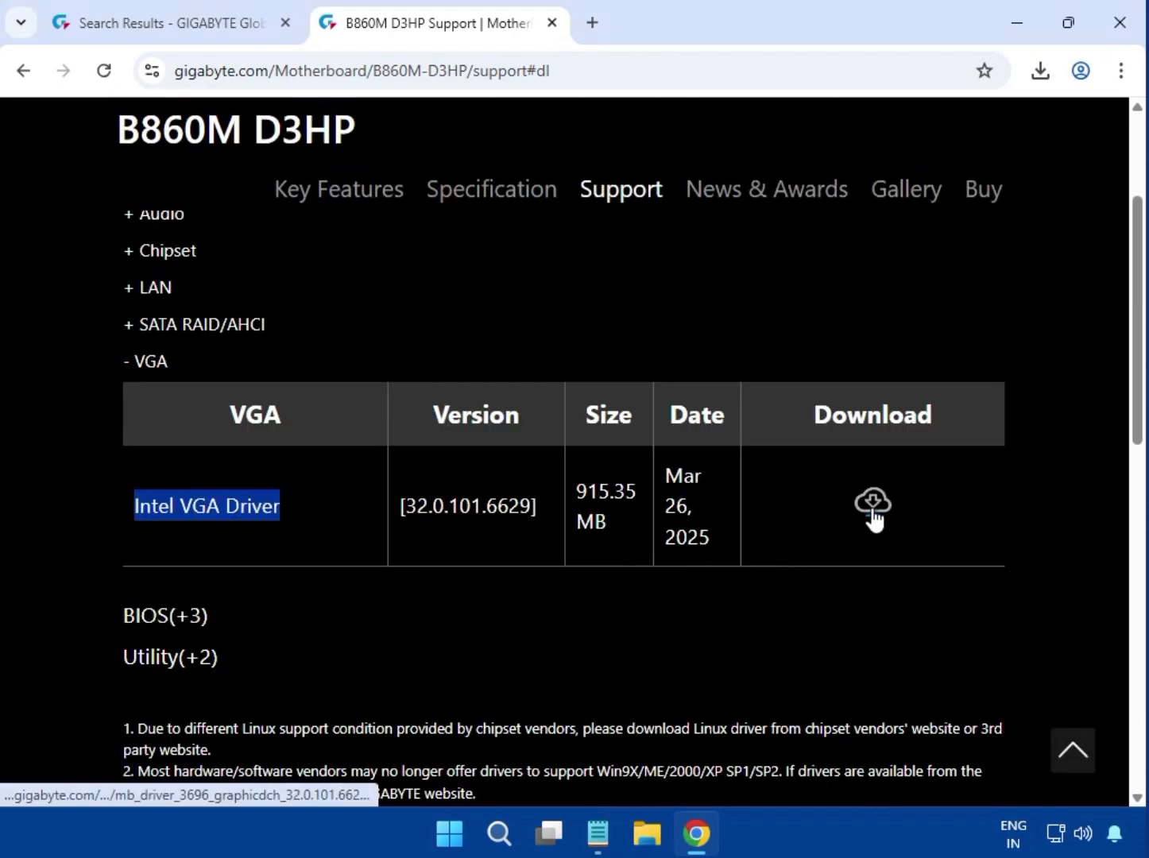
{"action": "left_click", "coordinate": [873, 507]}
Run mb_driver_3696_graphicdch_32.0.101.6629.exe from the downloaded archive, allow it to make changes, and close the archive.
{"action": "left_click", "coordinate": [1036, 74]}
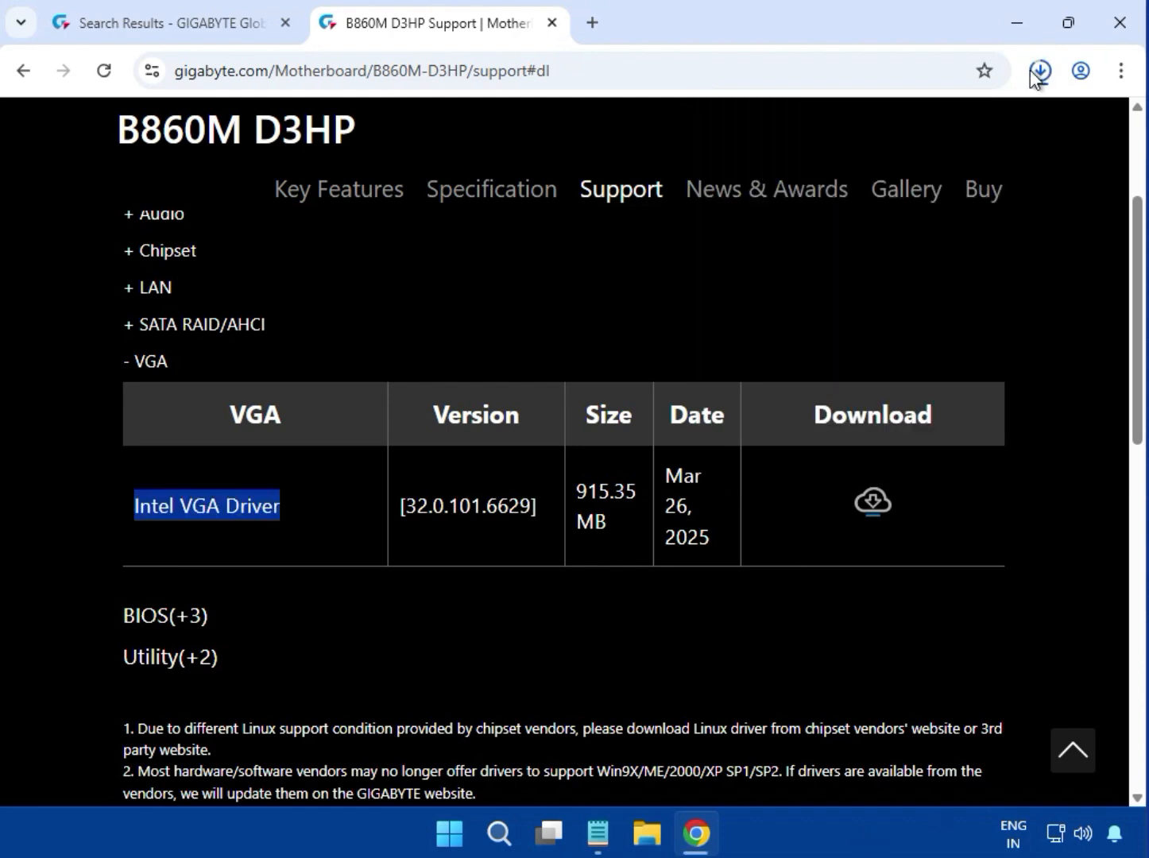
{"action": "left_click", "coordinate": [1039, 70]}
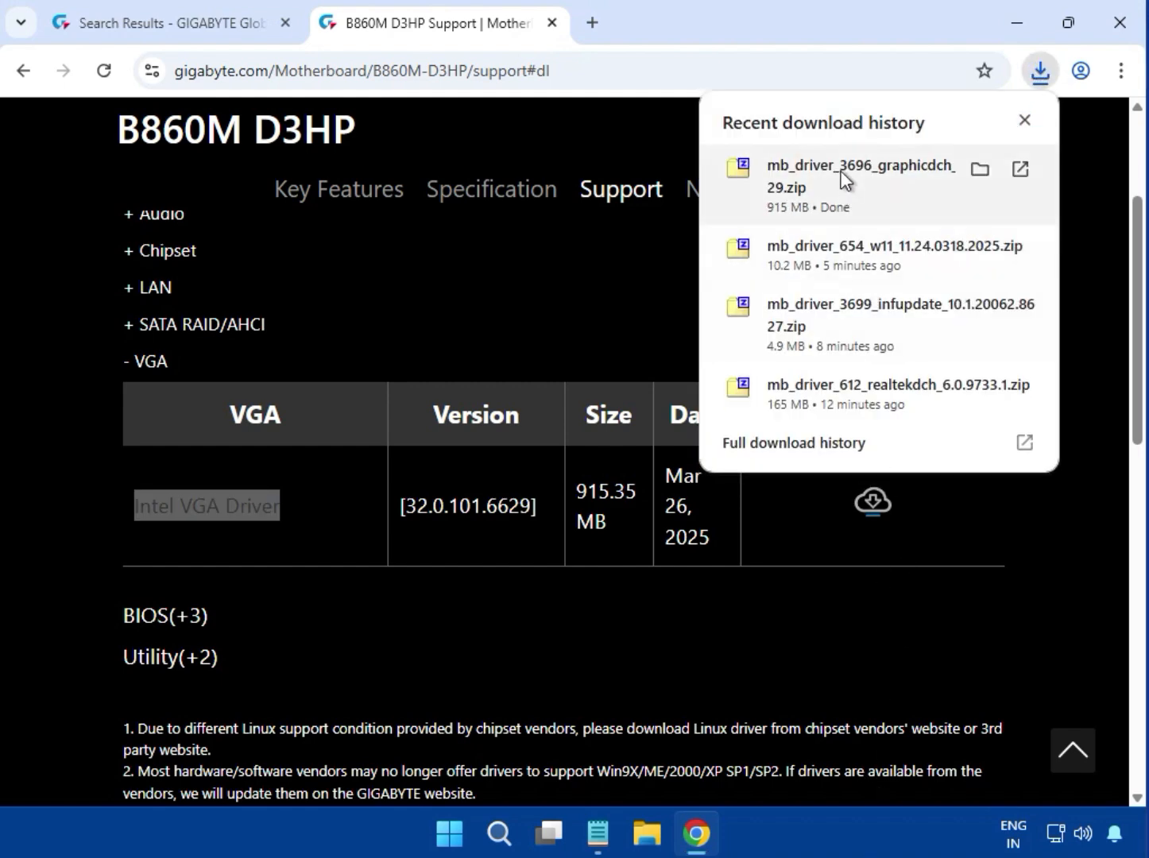
{"action": "left_click", "coordinate": [844, 176]}
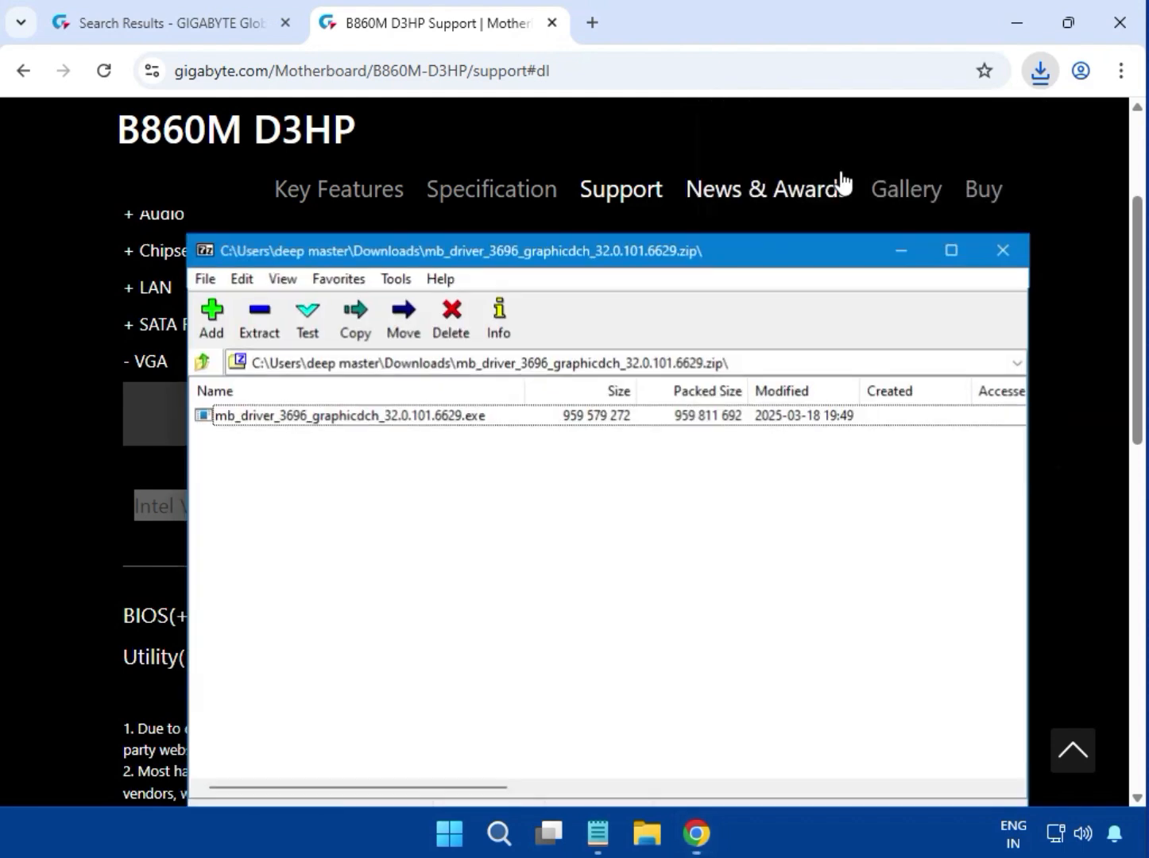
{"action": "double_click", "coordinate": [437, 419]}
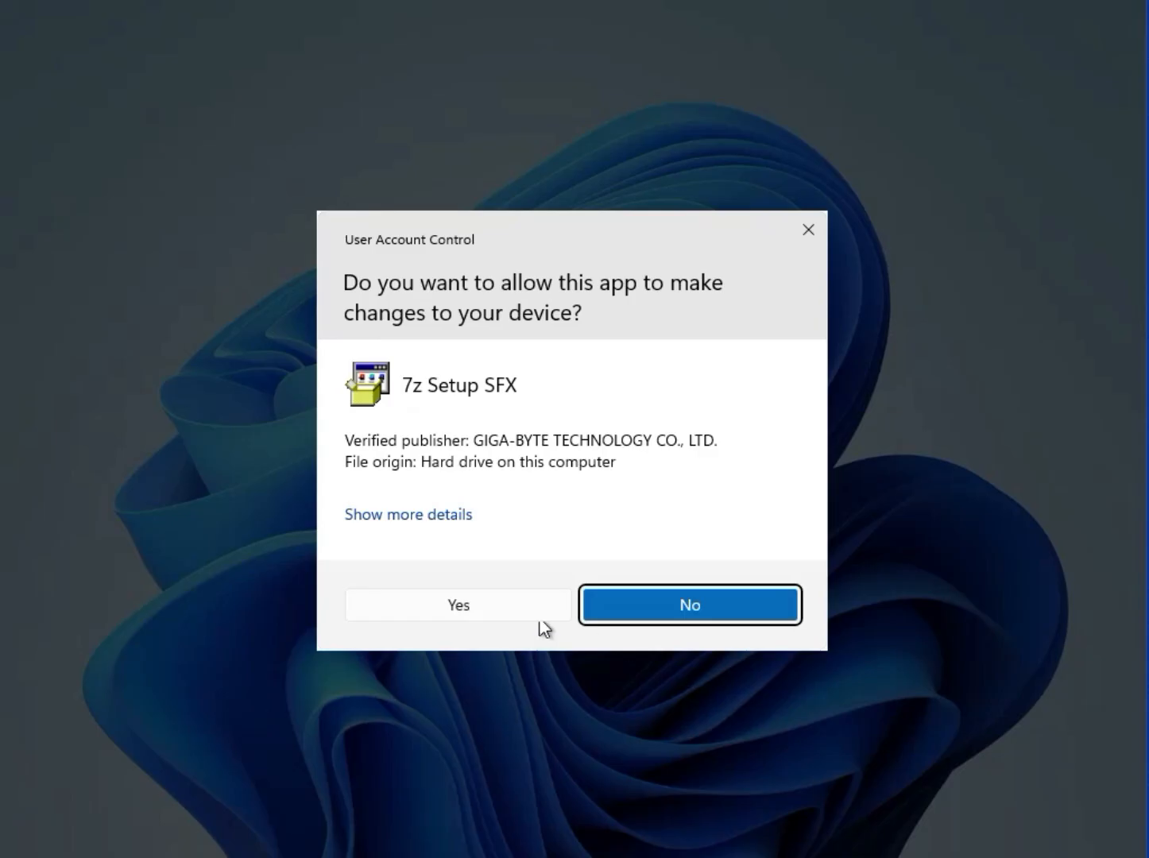
{"action": "left_click", "coordinate": [459, 615]}
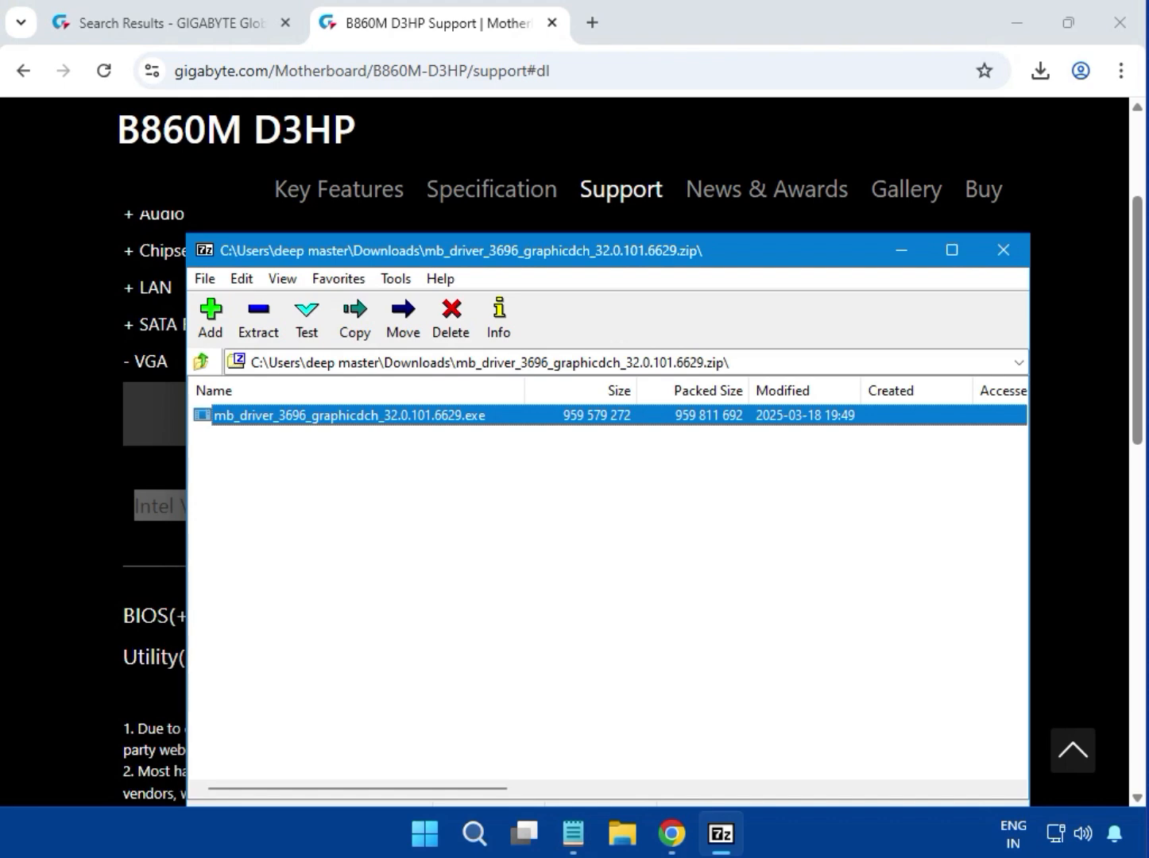
{"action": "left_click", "coordinate": [1002, 252]}
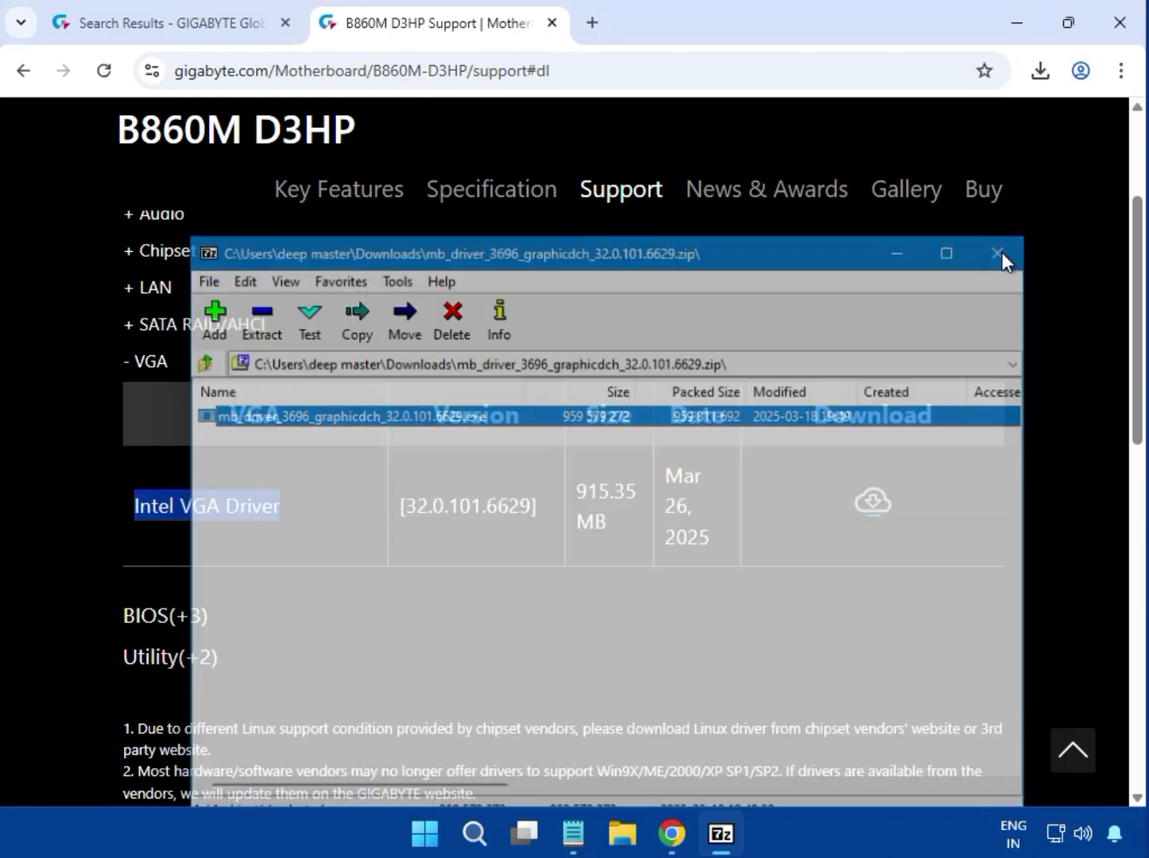